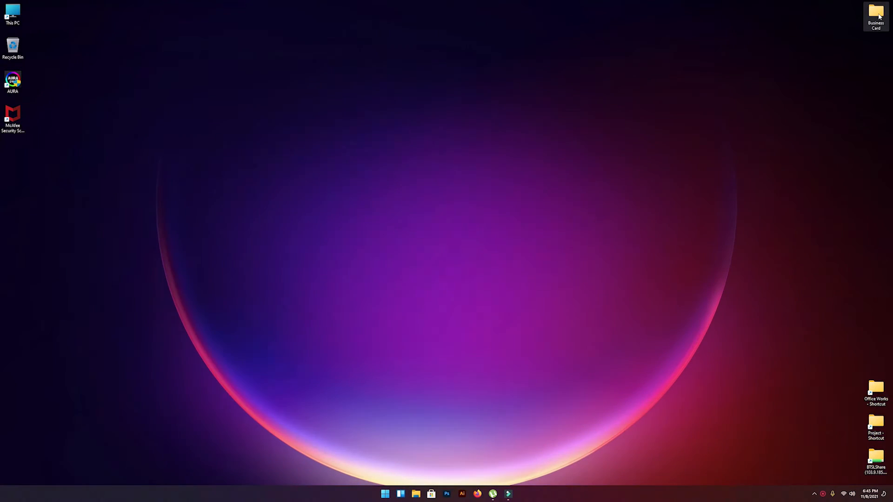
# - Open the Business Card folder from the desktop, switch to Illustrator and start a new document
pyautogui.doubleClick(876, 13)
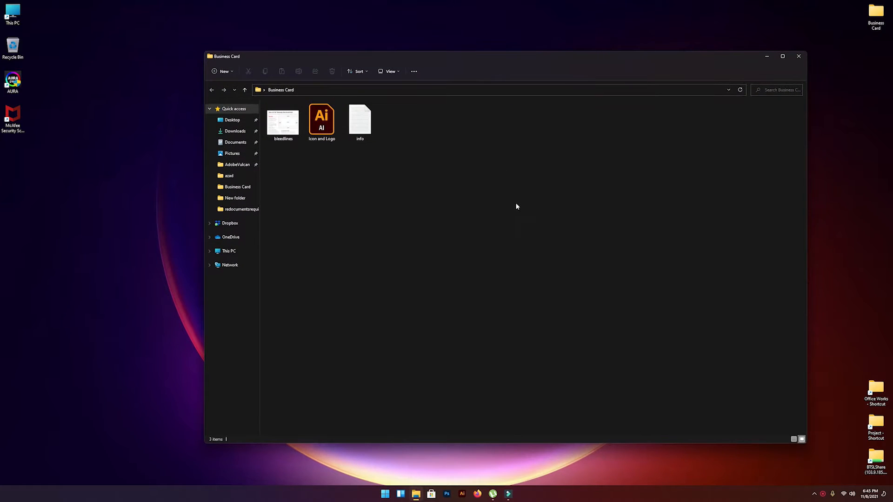
pyautogui.click(463, 495)
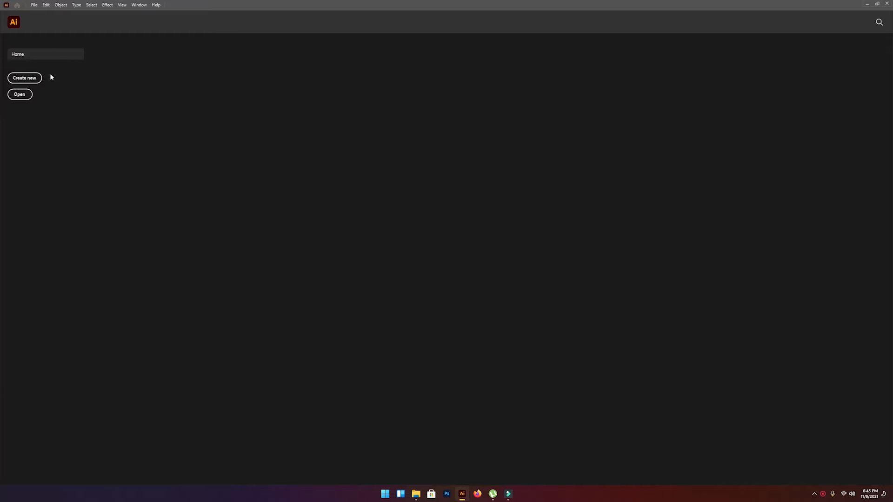
pyautogui.click(24, 79)
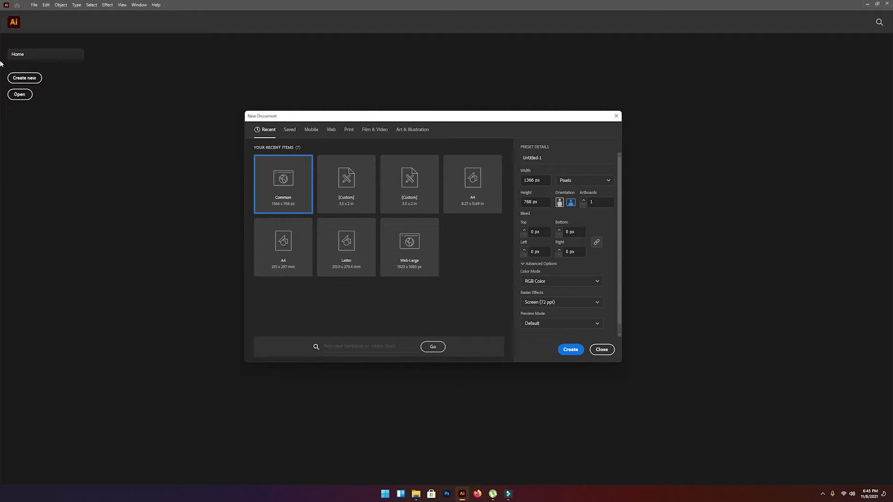
# - Show the Print presets for the new document and set its units to Inches
pyautogui.moveTo(358, 118); pyautogui.dragTo(289, 96)
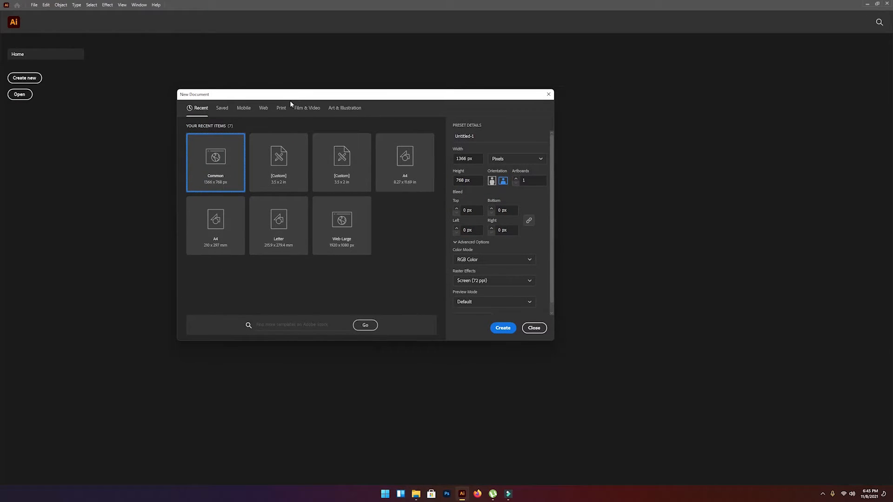
pyautogui.click(281, 108)
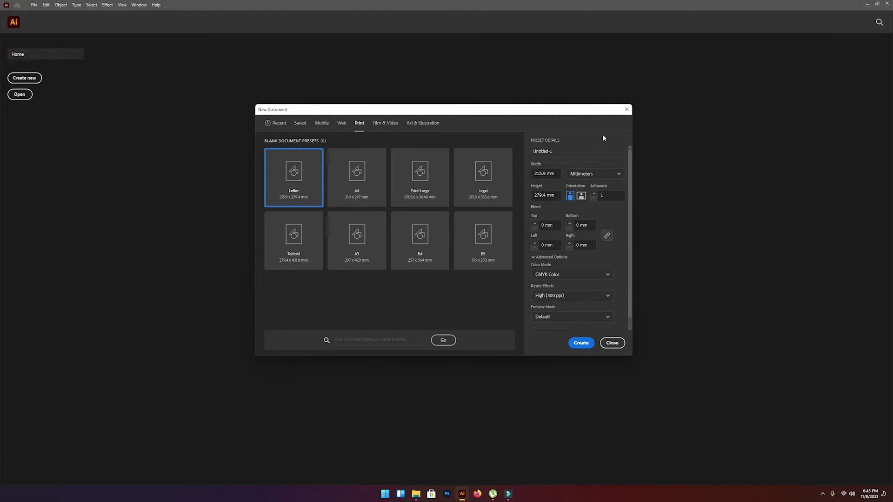
pyautogui.click(607, 175)
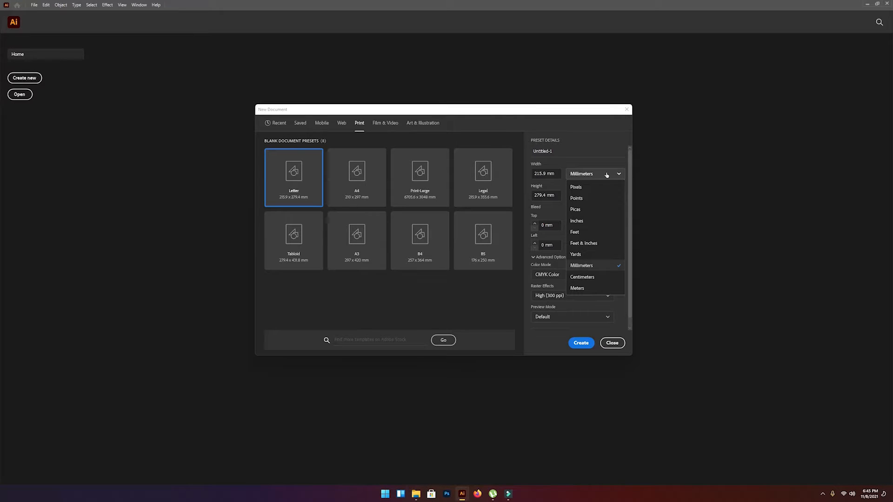
pyautogui.click(596, 225)
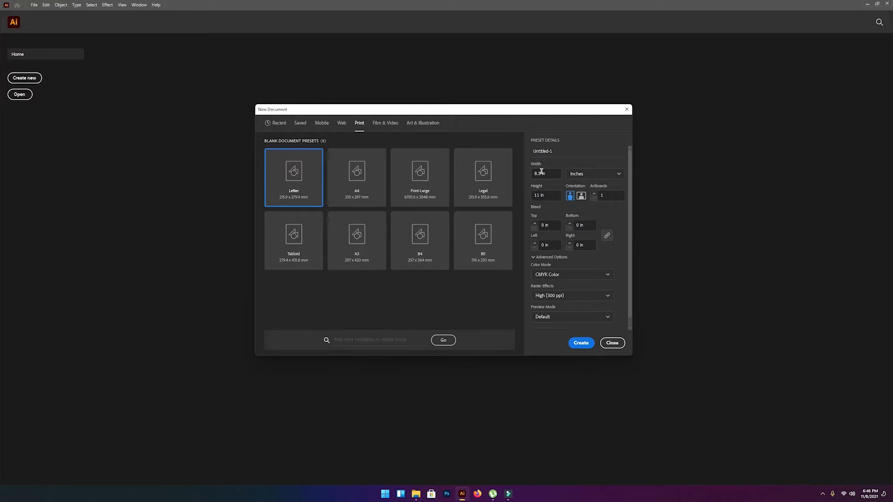
# - Set the new document's size to 3.5 in wide by 2 in high
pyautogui.click(538, 174)
pyautogui.press('BackSpace')
pyautogui.press('BackSpace')
pyautogui.press('BackSpace')
pyautogui.press('BackSpace')
pyautogui.write('3.5')
pyautogui.click(539, 195)
pyautogui.click(527, 103)
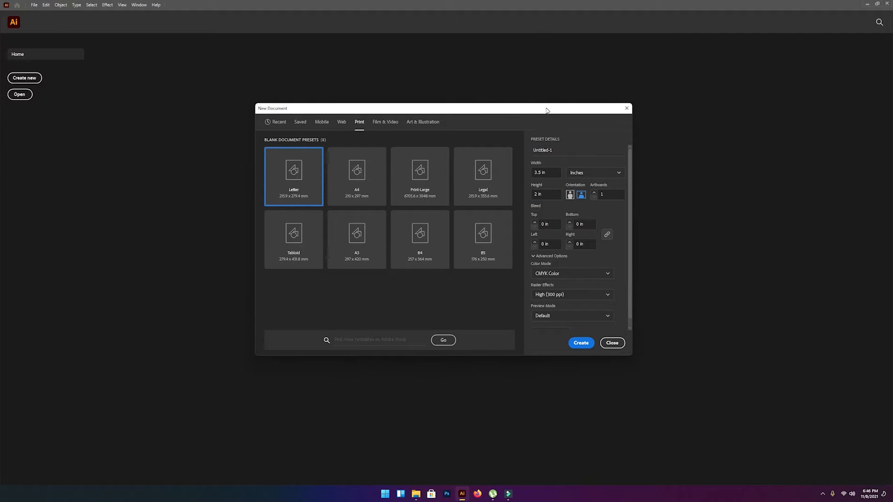
# - Set the number of artboards to 2 and create the document in CMYK Color at 300 ppi
pyautogui.click(612, 195)
pyautogui.write('2')
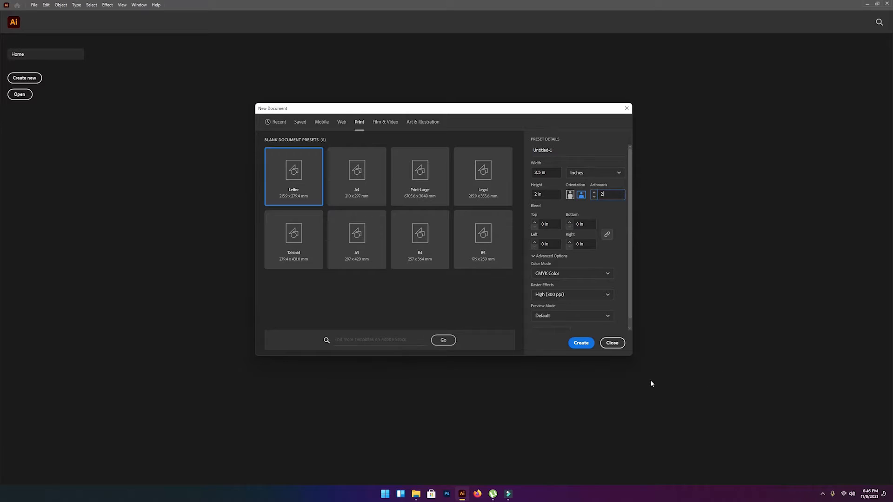
pyautogui.scroll(-1, 565, 285)
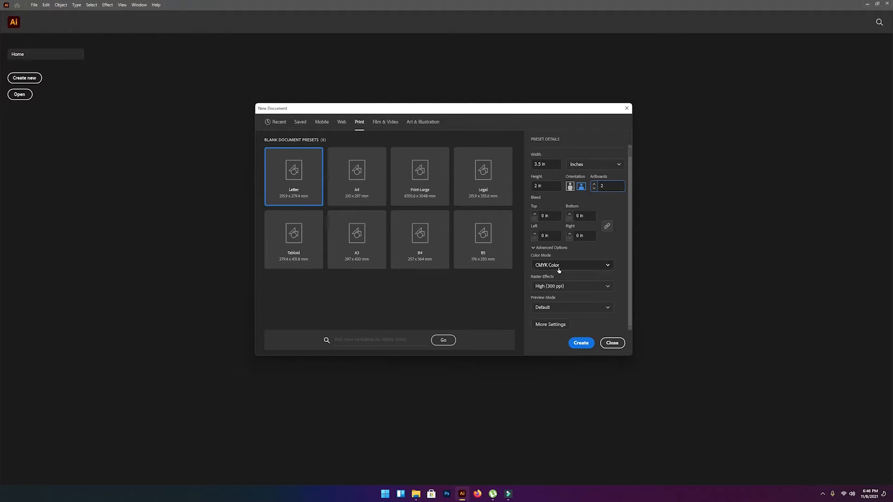
pyautogui.click(580, 343)
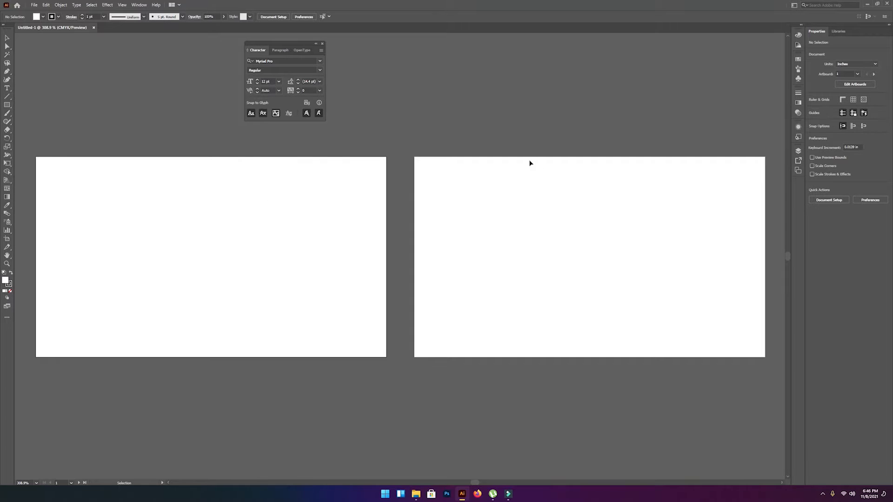
pyautogui.moveTo(180, 223); pyautogui.dragTo(243, 218)
pyautogui.moveTo(530, 219); pyautogui.dragTo(474, 212)
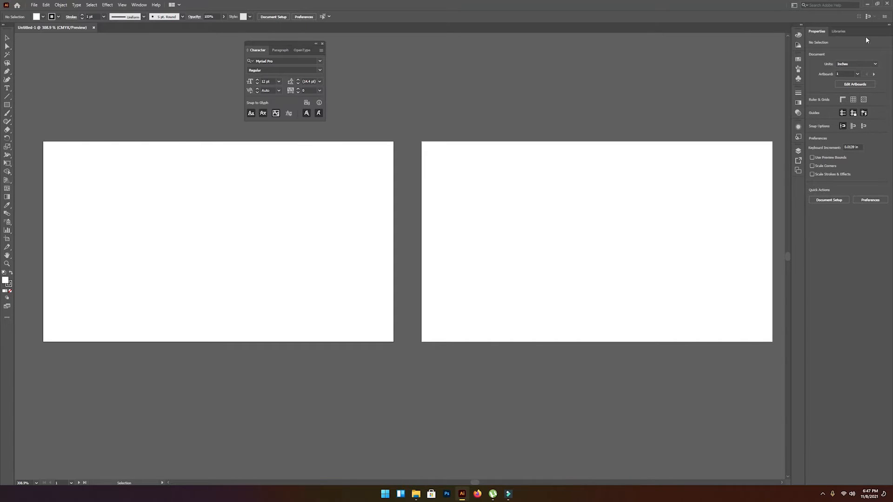
# - Open the info text file from the Business Card folder and widen and reposition its window to read the card details
pyautogui.click(868, 7)
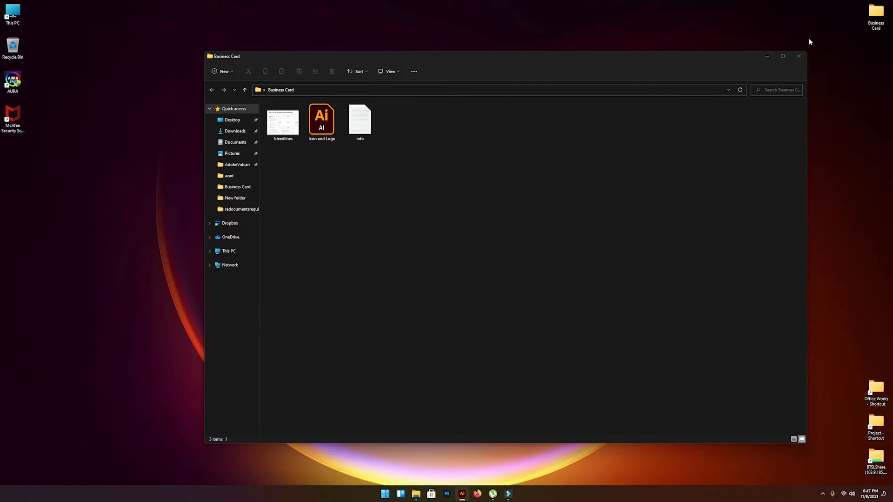
pyautogui.doubleClick(359, 131)
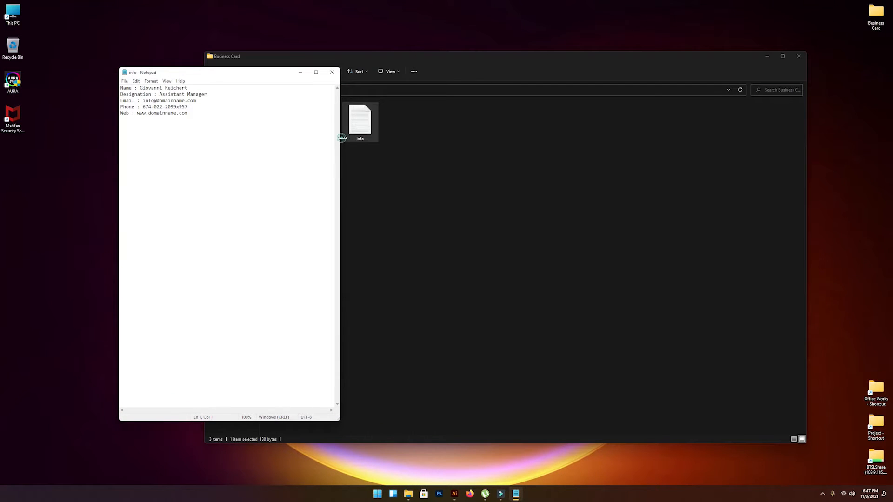
pyautogui.moveTo(340, 138); pyautogui.dragTo(507, 138)
pyautogui.moveTo(208, 70); pyautogui.dragTo(451, 127)
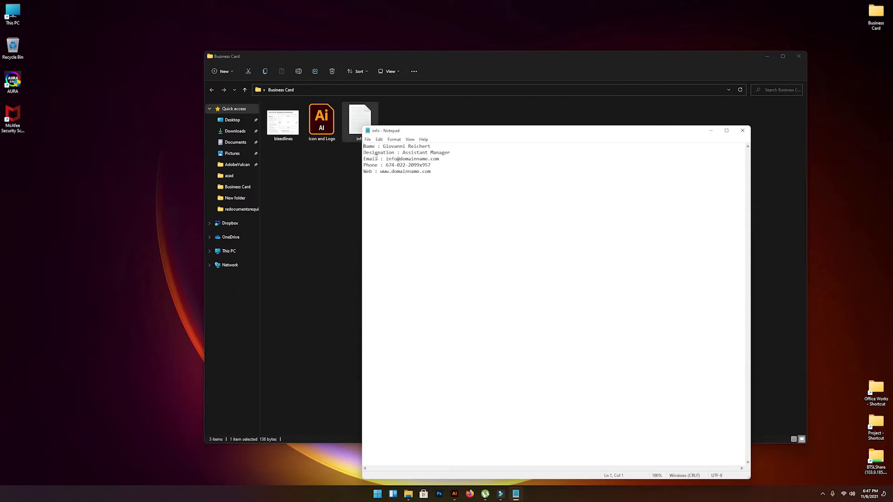
# - Open the Icon and Logo file from the Business Card folder in Illustrator and inspect the logo artwork
pyautogui.doubleClick(322, 123)
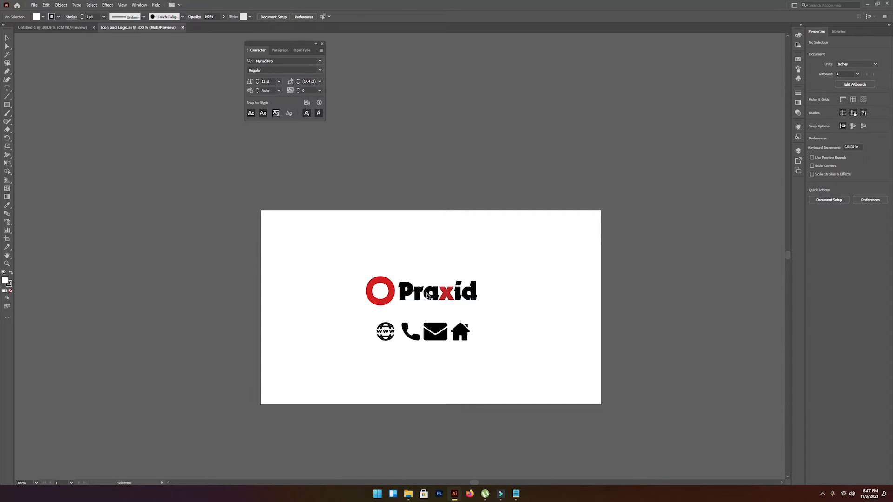
pyautogui.click(457, 290)
pyautogui.click(497, 385)
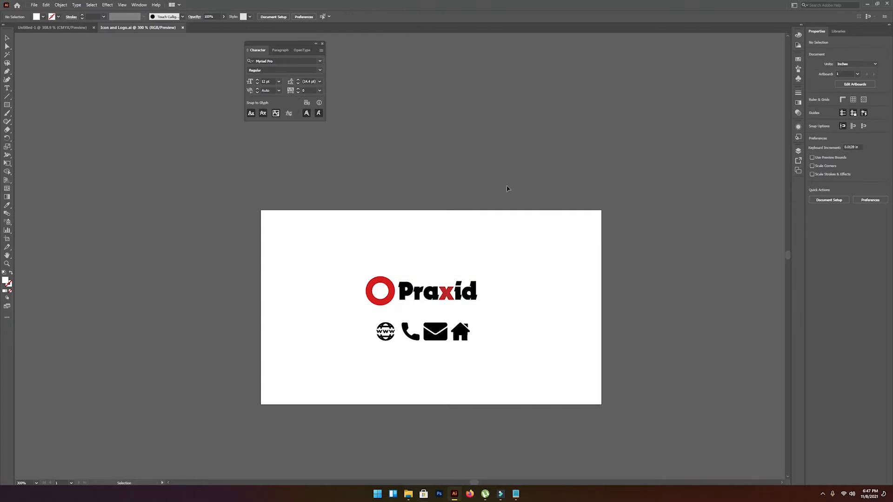
# - Return to the Business Card folder, reopen the info text file and select all its contact details for copying
pyautogui.click(867, 5)
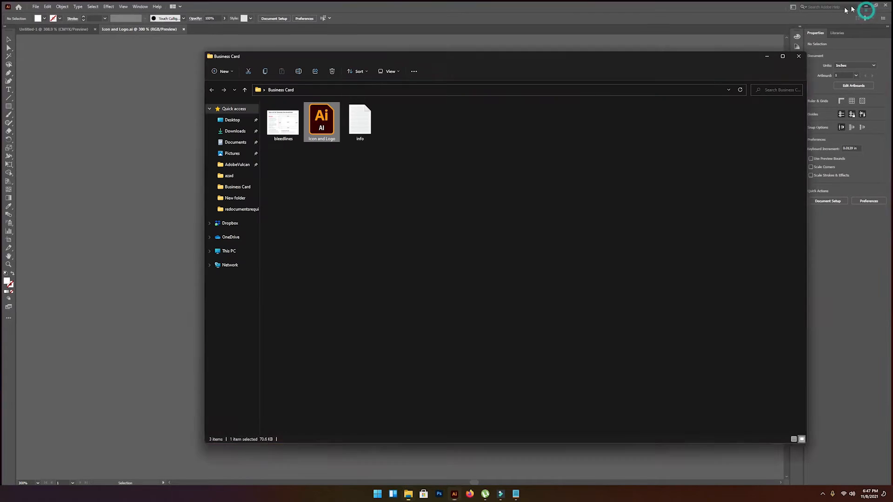
pyautogui.doubleClick(360, 131)
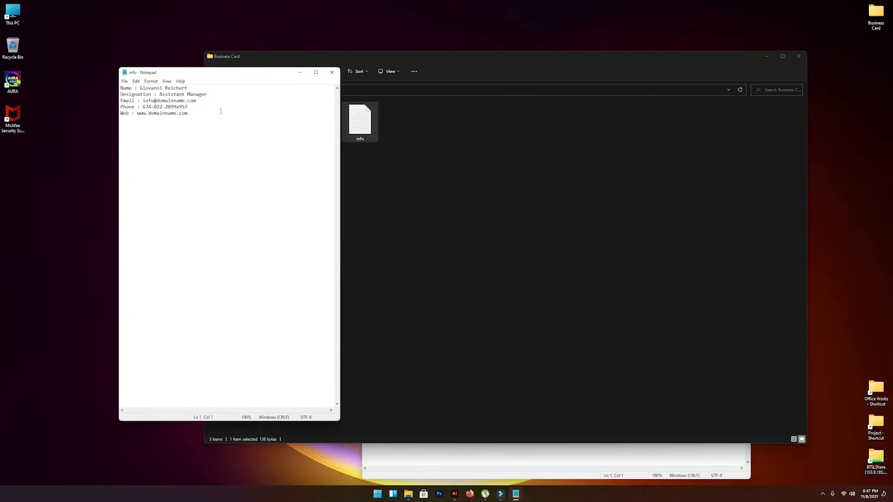
pyautogui.moveTo(223, 77); pyautogui.dragTo(360, 146)
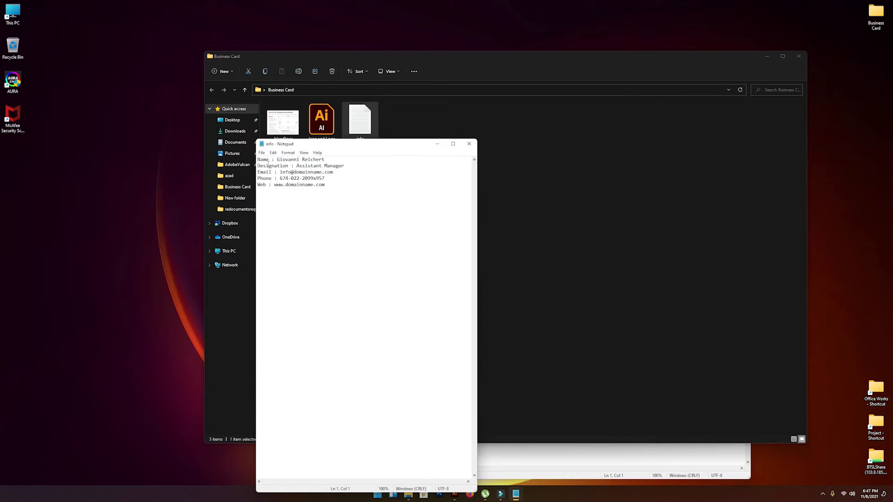
pyautogui.moveTo(278, 159); pyautogui.dragTo(334, 158)
pyautogui.hotkey('ctrl', 'a')
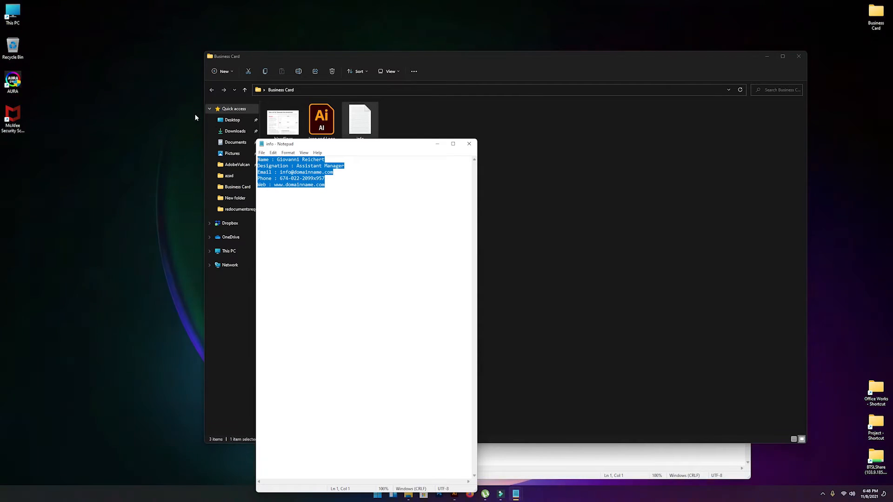
# - Switch back to the Untitled-1 document in Illustrator and begin saving it into the Business Card folder on the desktop
pyautogui.click(526, 359)
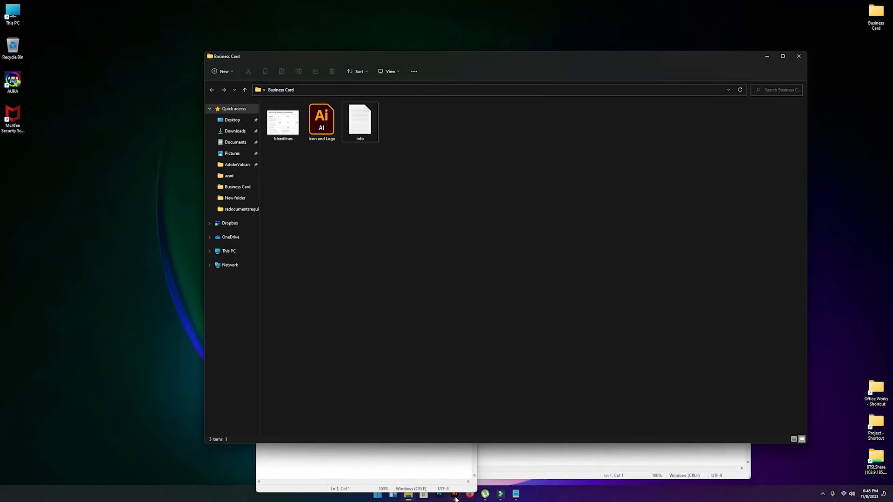
pyautogui.click(455, 496)
pyautogui.click(56, 28)
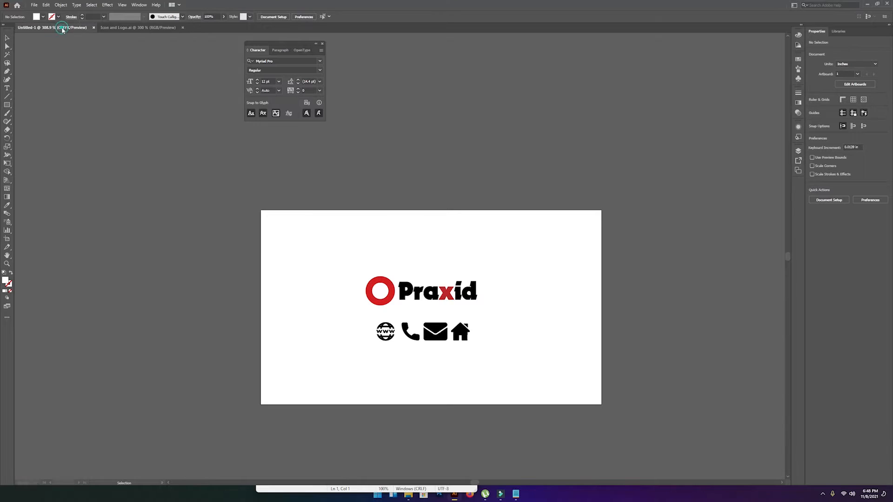
pyautogui.click(34, 6)
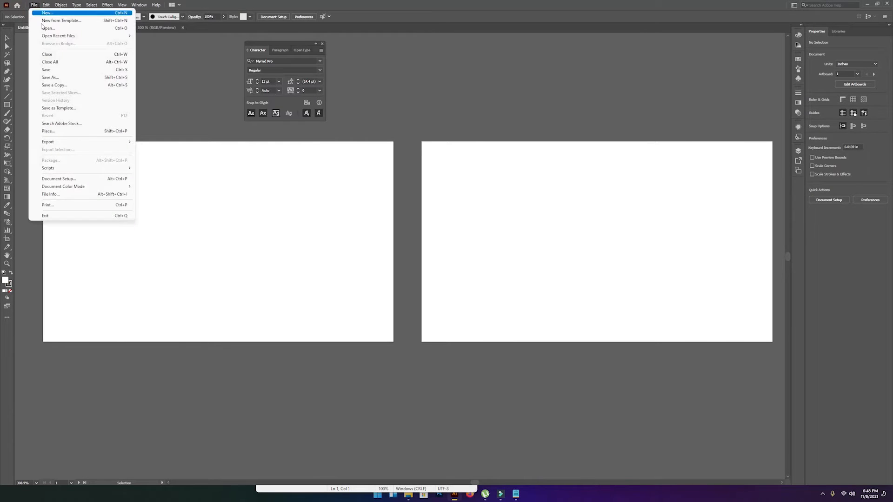
pyautogui.click(51, 78)
pyautogui.moveTo(36, 5); pyautogui.dragTo(144, 27)
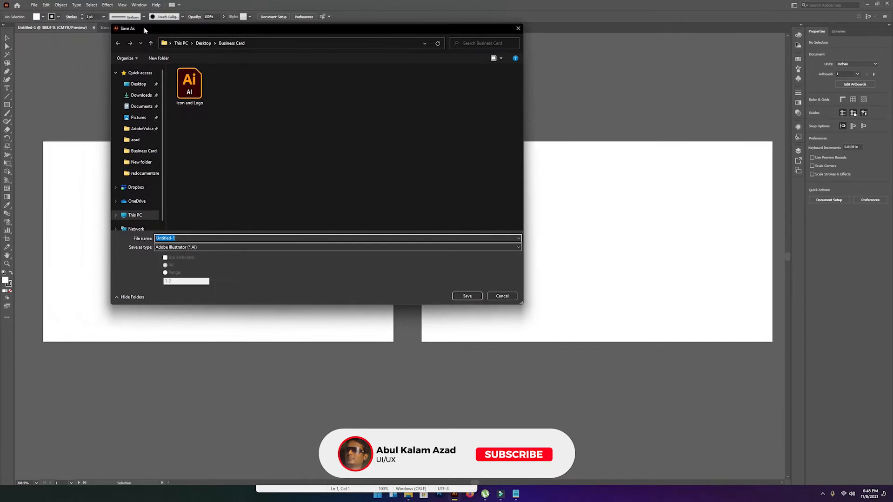
pyautogui.click(138, 83)
pyautogui.click(196, 99)
pyautogui.doubleClick(195, 99)
# - Name the file index and save it as an Adobe Illustrator file with the Illustrator 2020 options
pyautogui.click(185, 237)
pyautogui.moveTo(185, 237); pyautogui.dragTo(100, 230)
pyautogui.write('in')
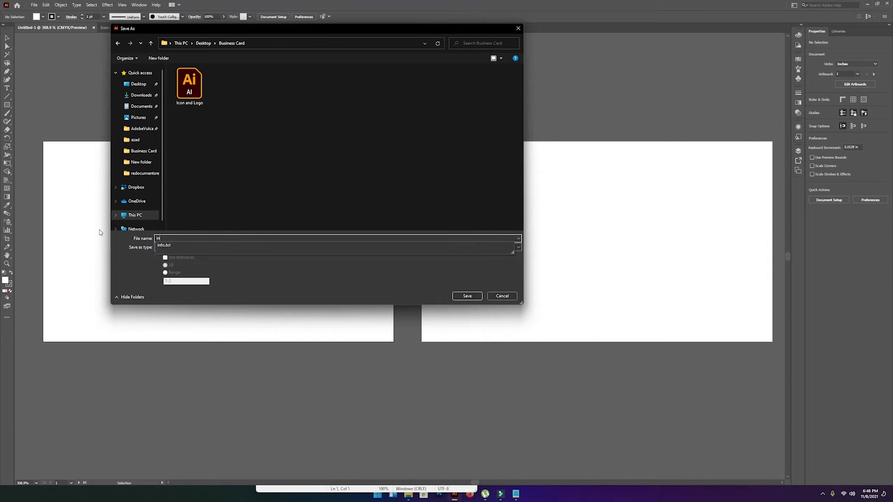
pyautogui.write('dex')
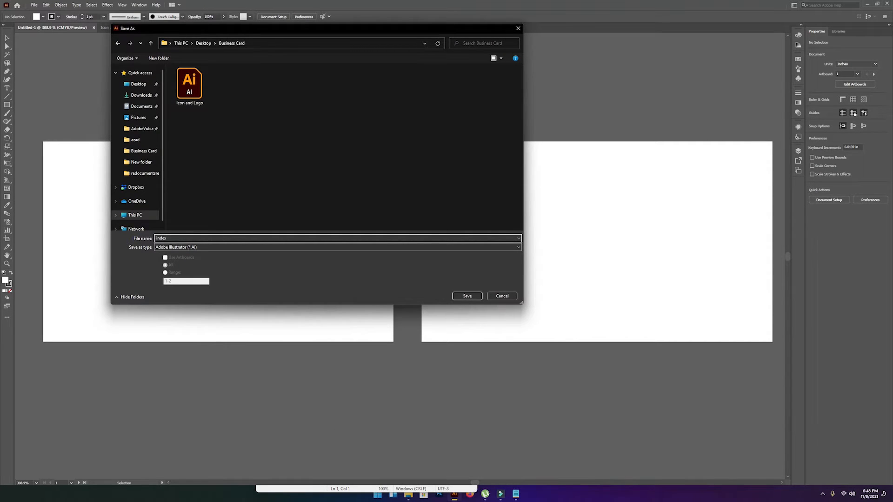
pyautogui.press('Return')
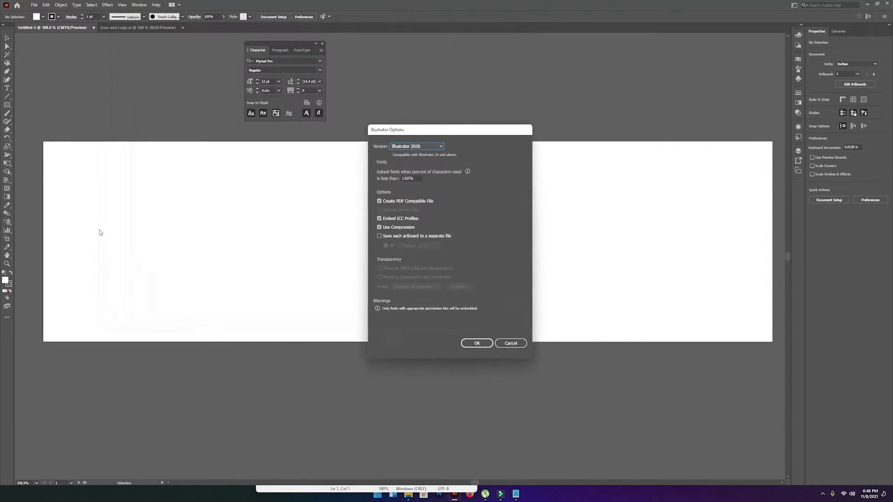
pyautogui.click(485, 339)
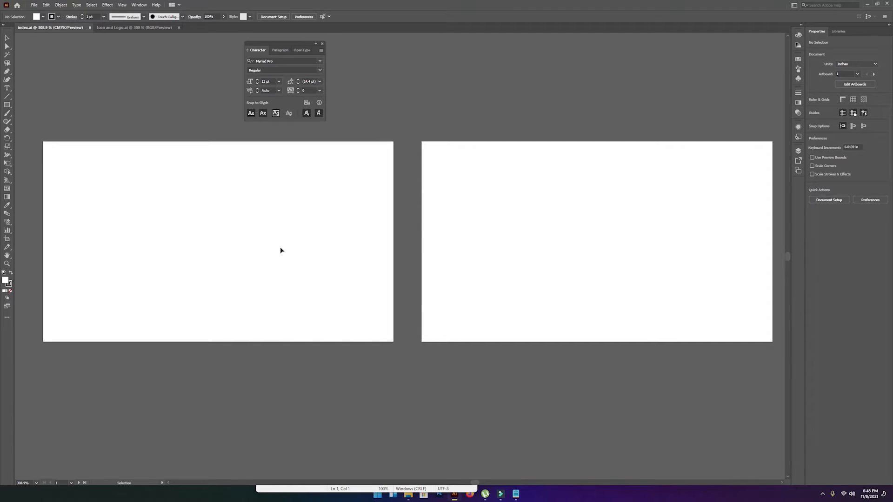
# - Add a point text object above the first artboard and paste the copied contact details into it
pyautogui.press('t')
pyautogui.click(130, 66)
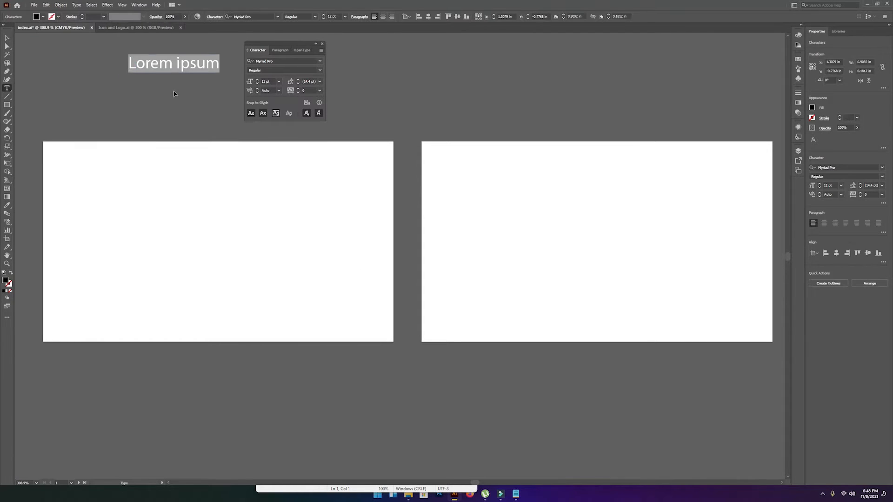
pyautogui.hotkey('ctrl', 'v')
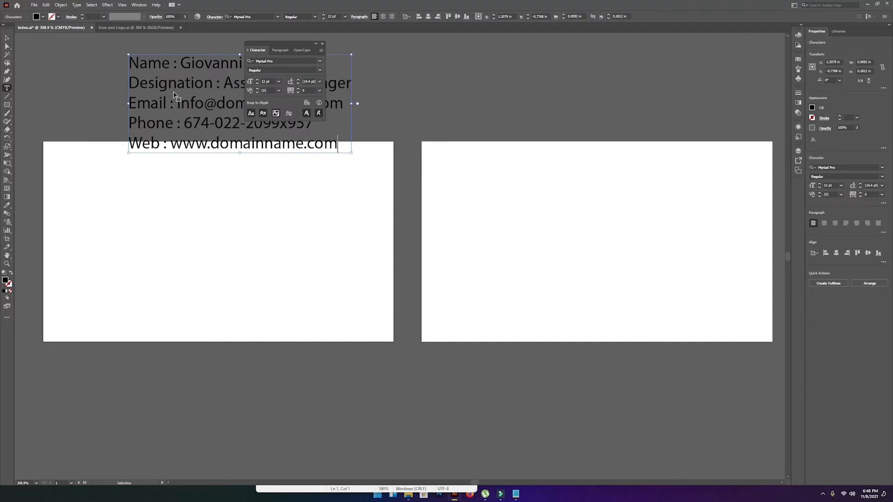
pyautogui.press('Escape')
# - Hide the panels and move the contact details text clear of the first artboard, into the empty area above it
pyautogui.scroll(1, 180, 148)
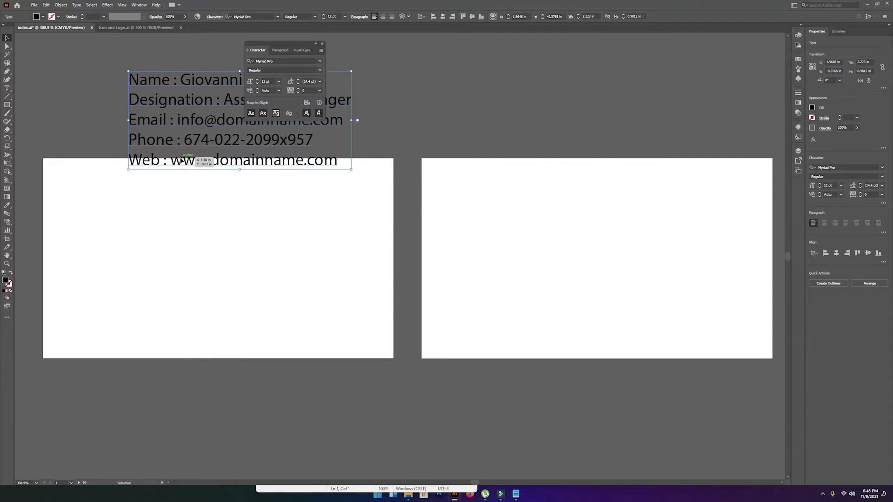
pyautogui.press('Tab')
pyautogui.moveTo(278, 100); pyautogui.dragTo(377, 112)
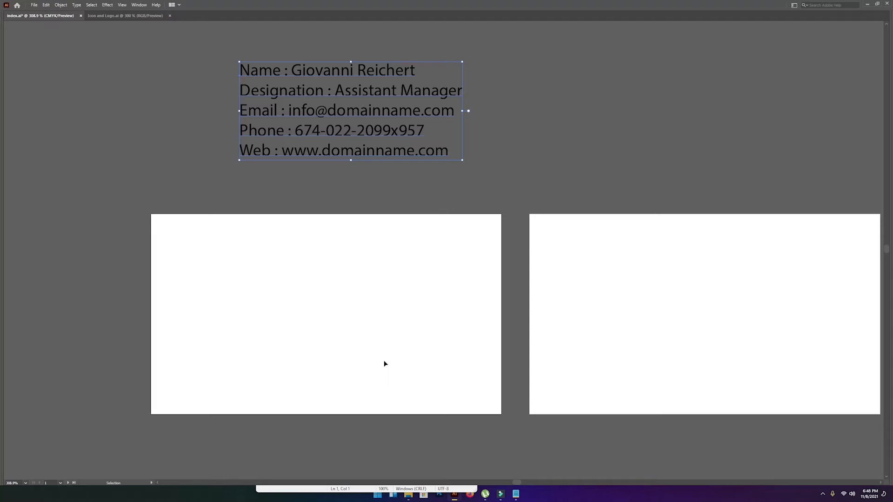
# - Copy the Praxid logo from the Icon and Logo.ai document and place it near the middle of the first artboard in index.ai
pyautogui.click(103, 18)
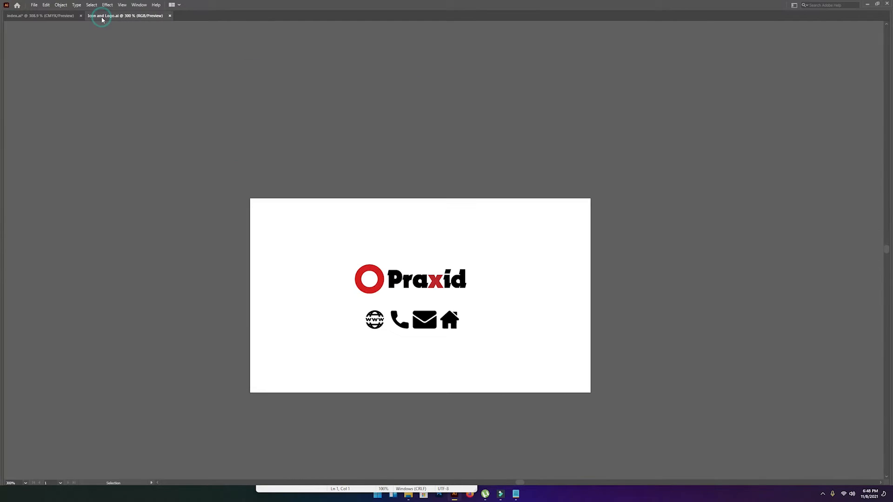
pyautogui.click(384, 279)
pyautogui.press('a')
pyautogui.click(384, 278)
pyautogui.press('v')
pyautogui.click(41, 15)
pyautogui.click(273, 301)
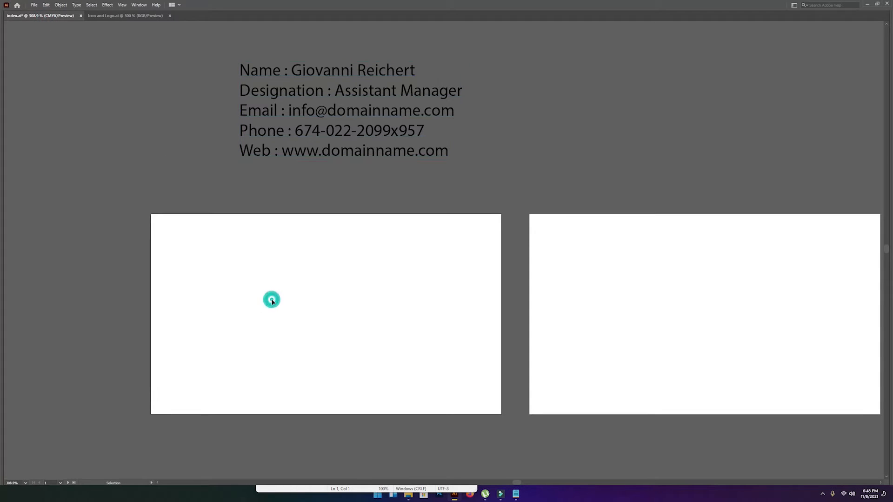
pyautogui.hotkey('ctrl', 'v')
pyautogui.moveTo(405, 255); pyautogui.dragTo(285, 320)
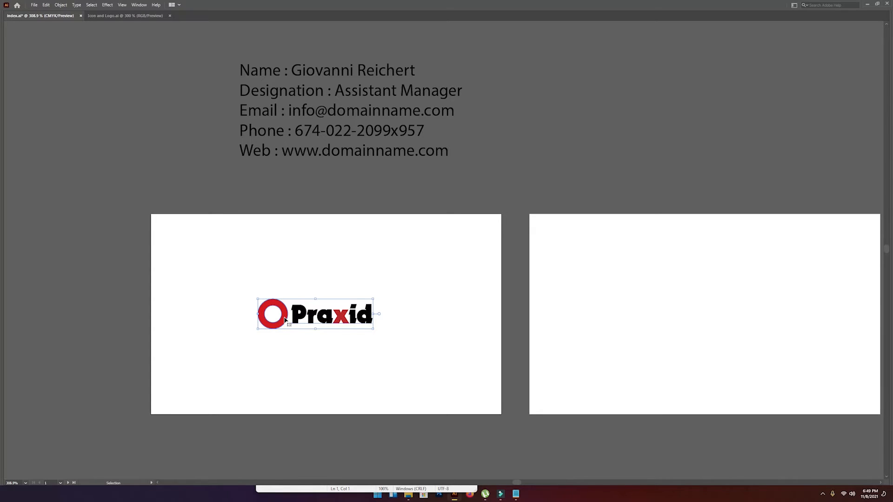
pyautogui.click(328, 259)
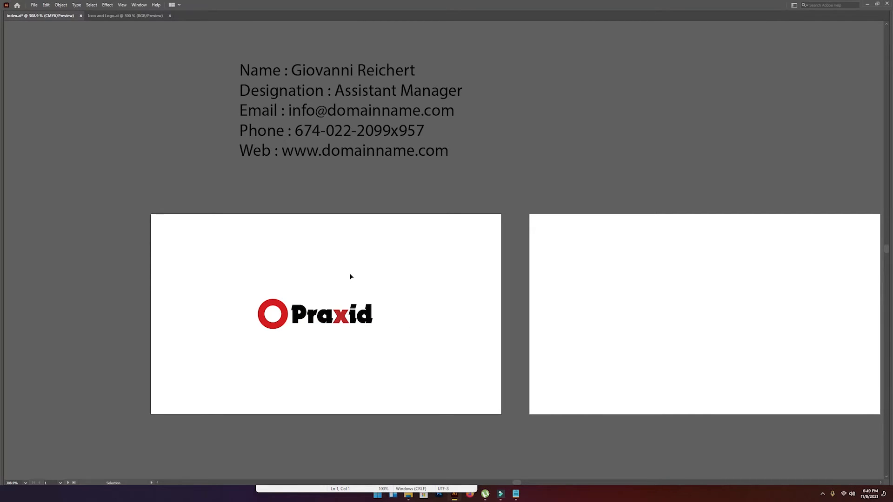
# - Show the panels again and centre the logo horizontally on the first artboard
pyautogui.press('Tab')
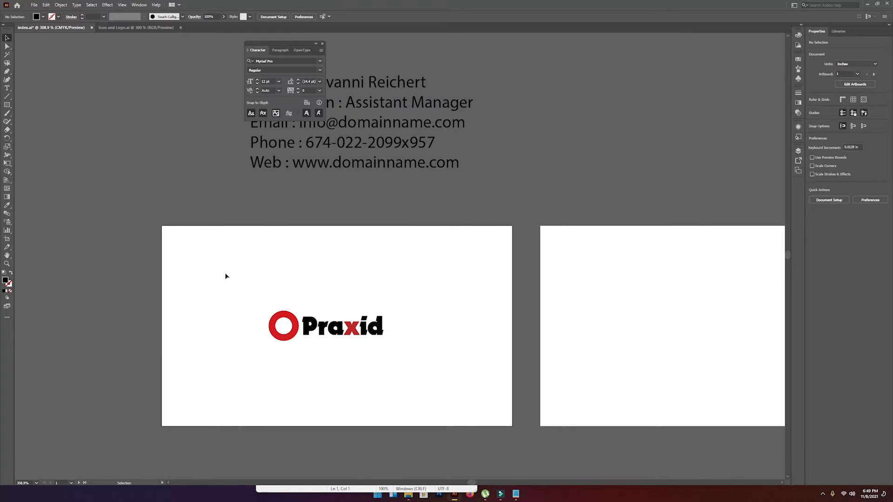
pyautogui.moveTo(193, 265); pyautogui.dragTo(398, 359)
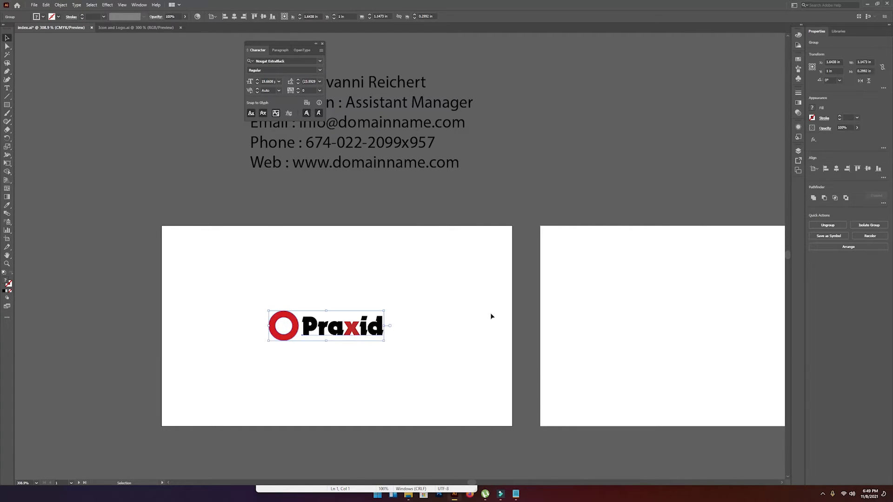
pyautogui.click(837, 168)
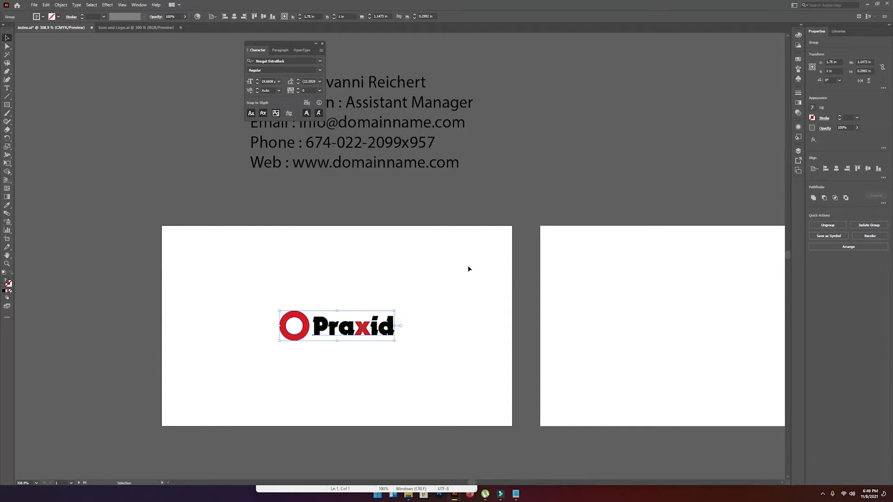
pyautogui.click(406, 279)
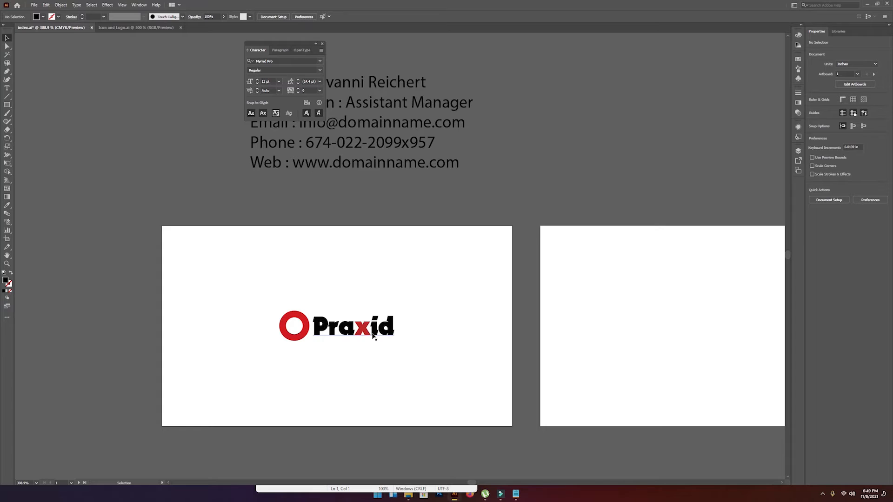
# - Move the logo up slightly and draw a black rectangle about 1.35 by 0.52 in from the first artboard's left edge
pyautogui.moveTo(367, 332); pyautogui.dragTo(416, 295)
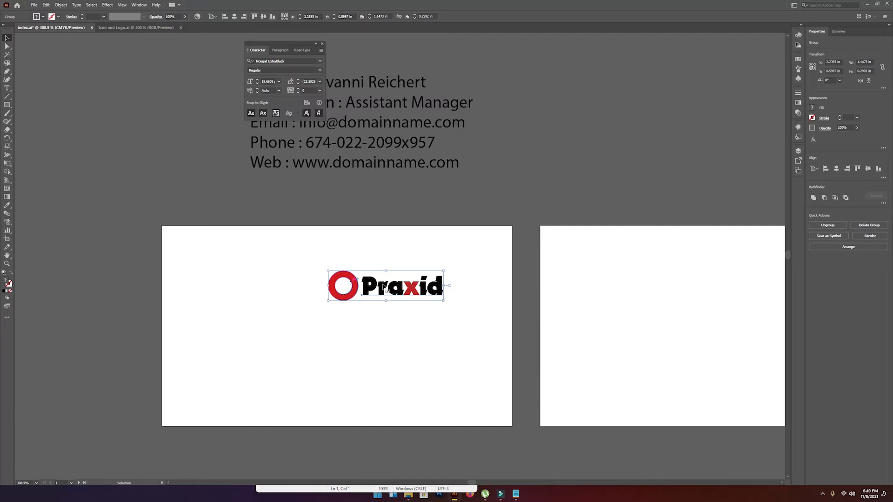
pyautogui.moveTo(329, 279); pyautogui.dragTo(275, 303)
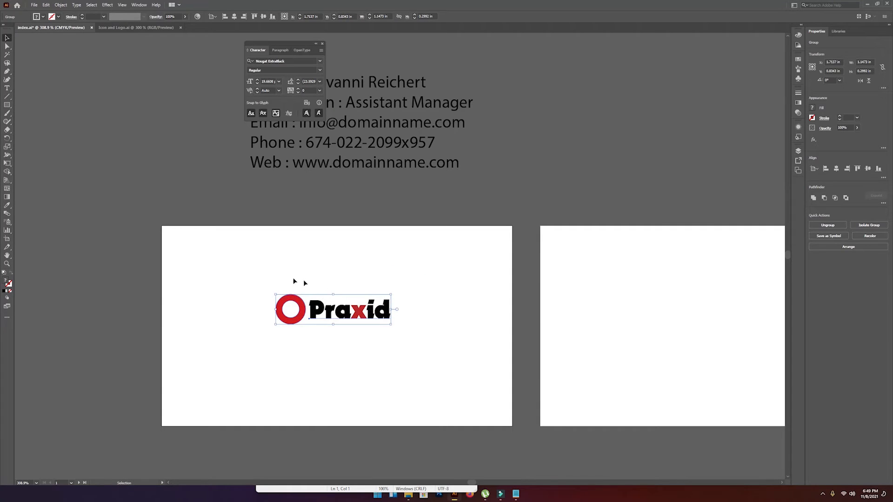
pyautogui.click(5, 106)
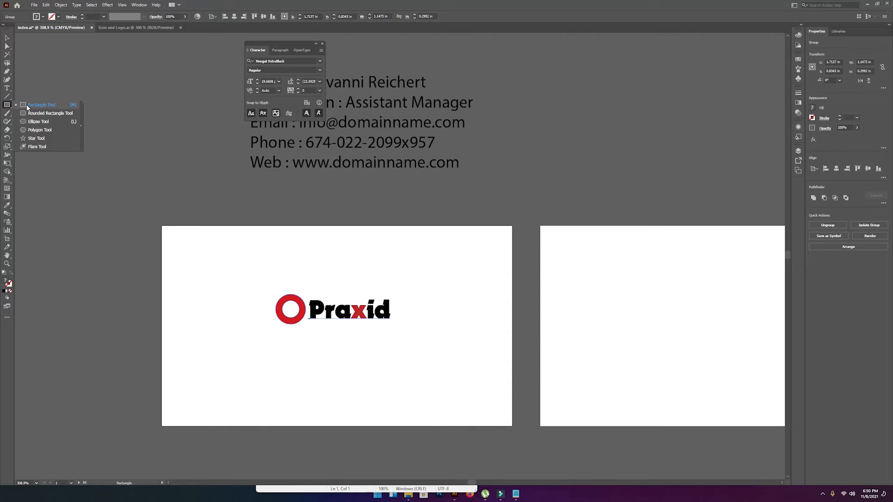
pyautogui.click(46, 108)
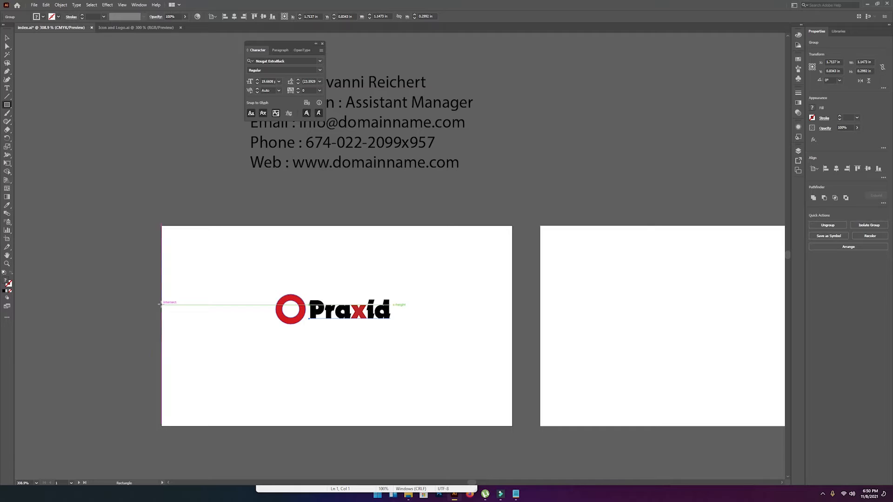
pyautogui.moveTo(162, 300); pyautogui.dragTo(298, 352)
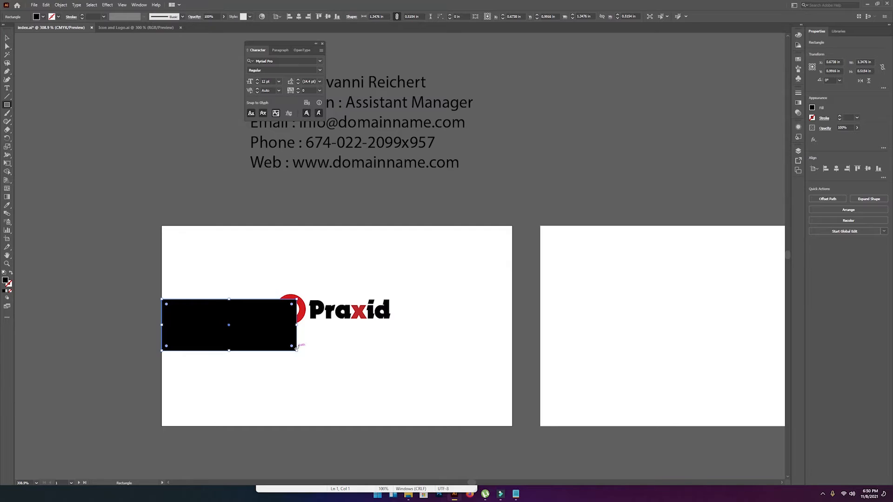
# - Add a narrower copy of the rectangle at the first artboard's right edge and shorten the left rectangle to about 0.9 in wide
pyautogui.press('v')
pyautogui.moveTo(194, 319); pyautogui.dragTo(426, 325)
pyautogui.moveTo(362, 316); pyautogui.dragTo(352, 332)
pyautogui.click(183, 331)
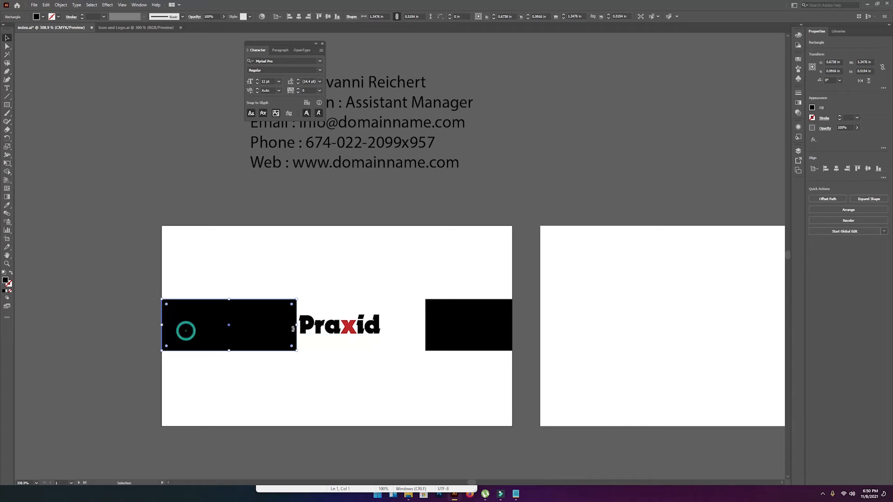
pyautogui.moveTo(296, 326); pyautogui.dragTo(251, 325)
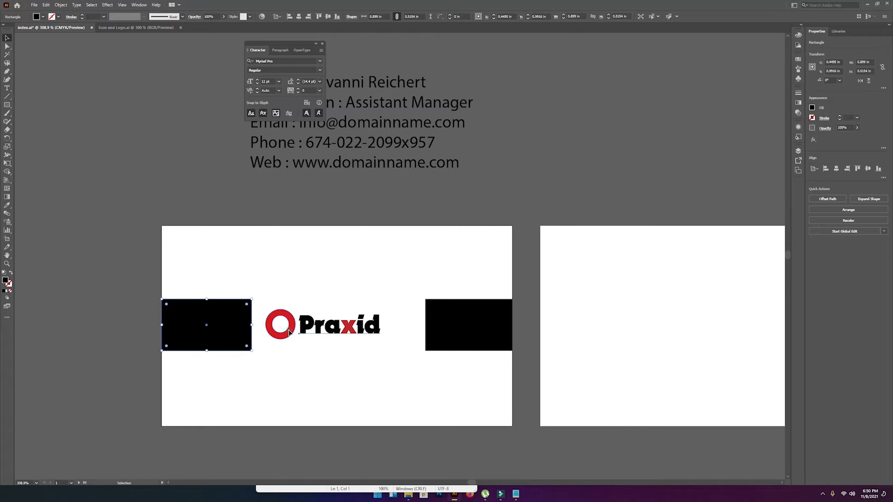
# - Move the logo so its ring overlaps the left rectangle with the name outside it, and vertically centre the logo and both rectangles
pyautogui.click(341, 331)
pyautogui.moveTo(341, 332); pyautogui.dragTo(296, 331)
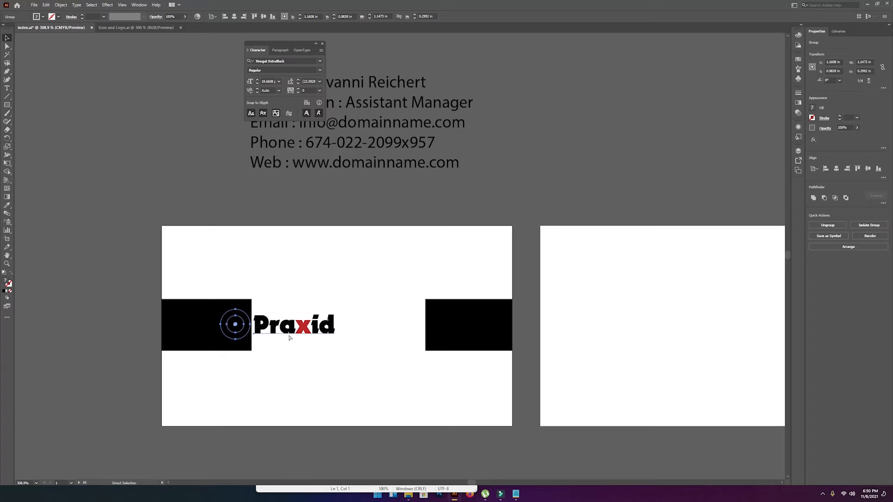
pyautogui.keyDown('ctrl'); pyautogui.click(252, 325); pyautogui.keyUp('ctrl')
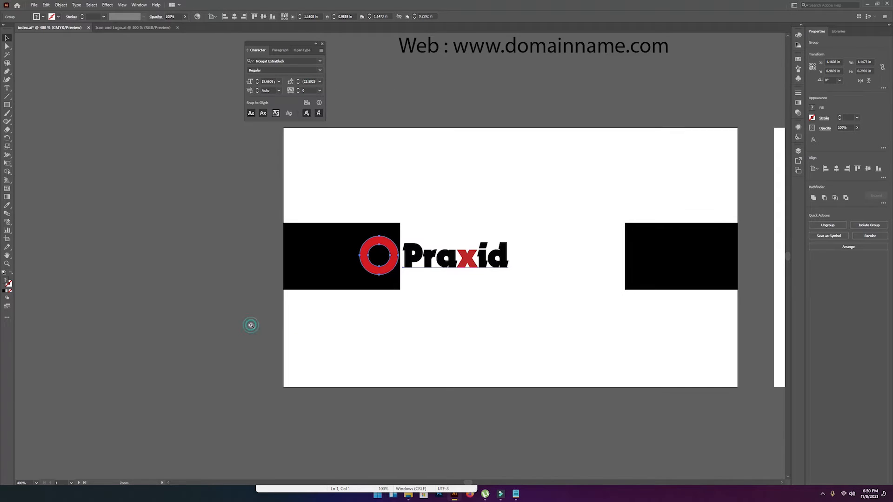
pyautogui.moveTo(455, 281); pyautogui.dragTo(386, 293)
pyautogui.moveTo(148, 222); pyautogui.dragTo(686, 310)
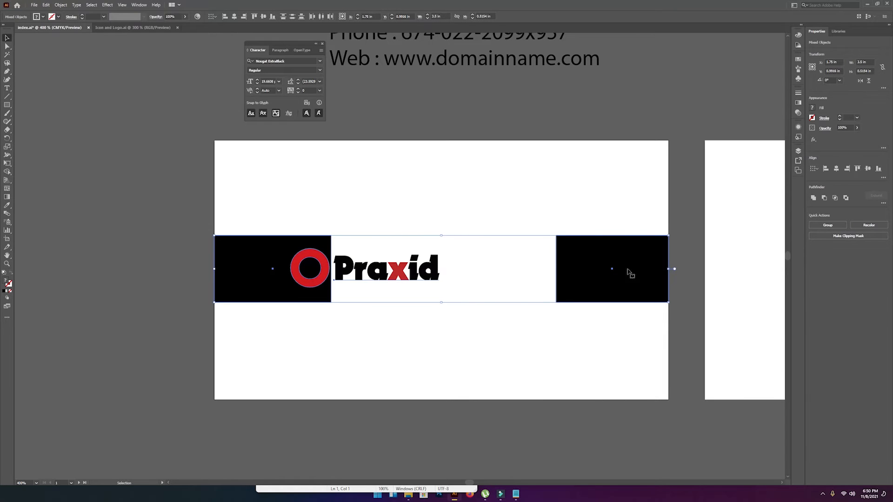
pyautogui.click(868, 168)
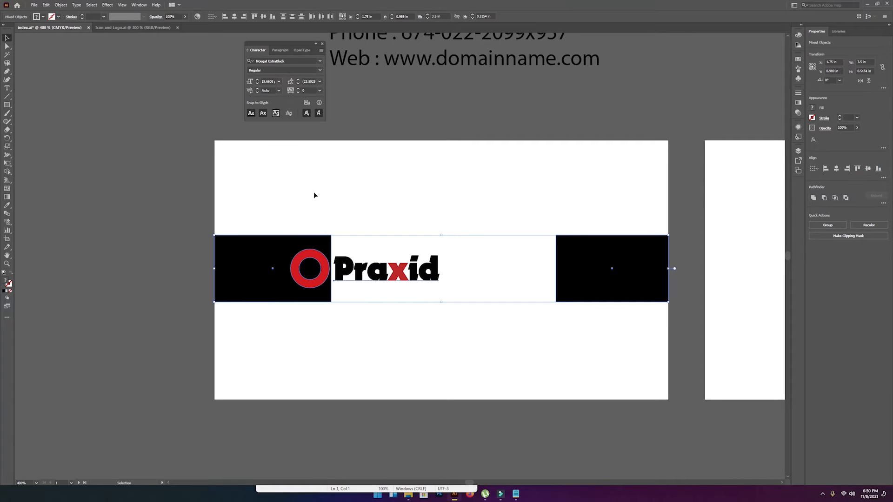
pyautogui.click(163, 178)
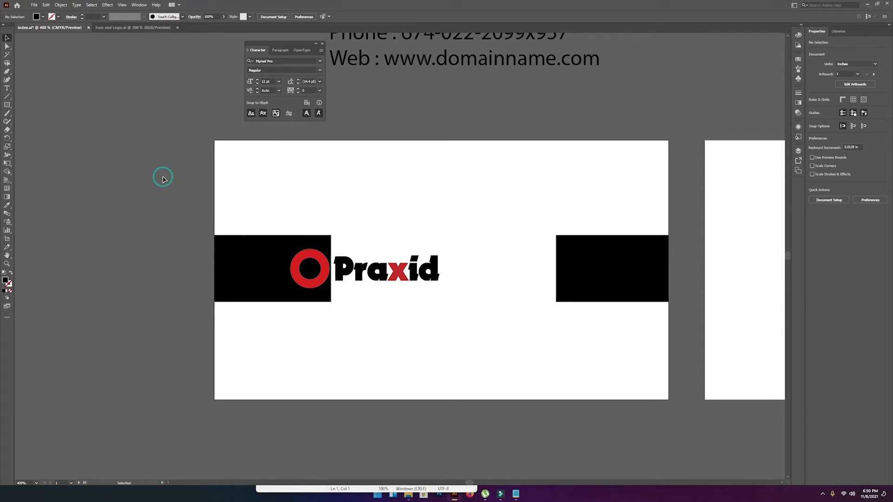
# - Recolour both black rectangles with the red sampled from the logo's ring using the Eyedropper
pyautogui.moveTo(423, 208); pyautogui.dragTo(336, 207)
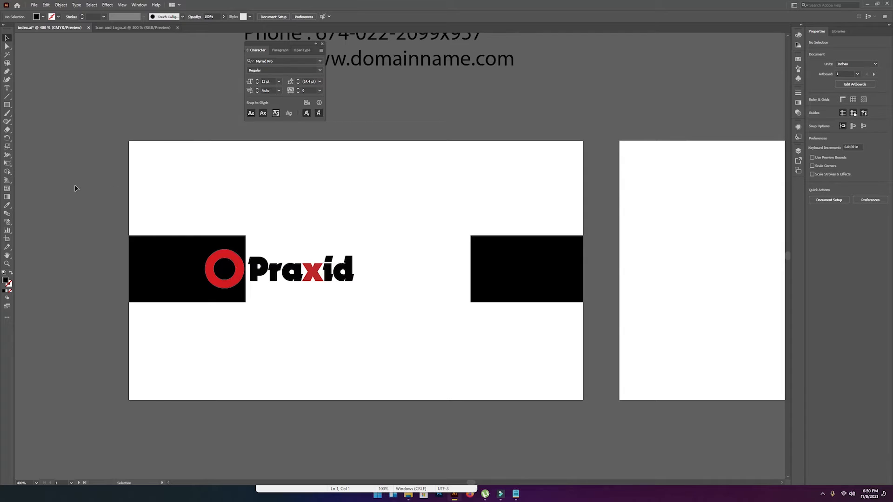
pyautogui.press('space')
pyautogui.click(164, 255)
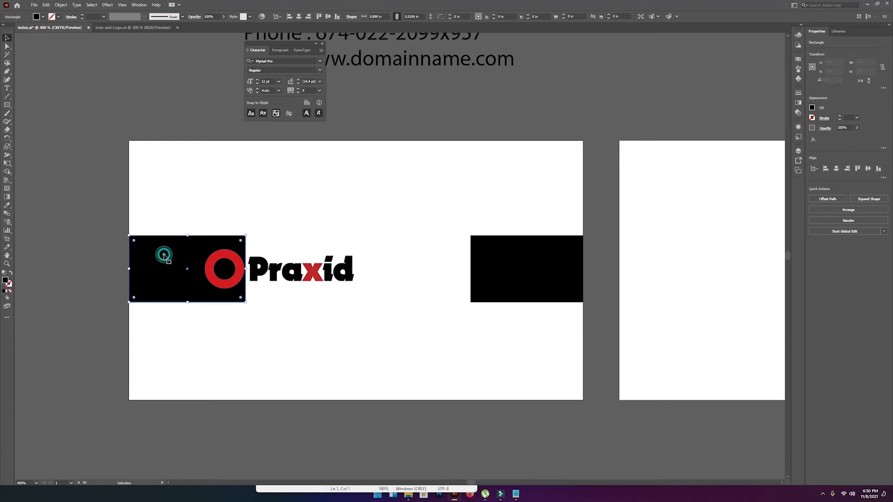
pyautogui.keyDown('shift'); pyautogui.click(526, 265); pyautogui.keyUp('shift')
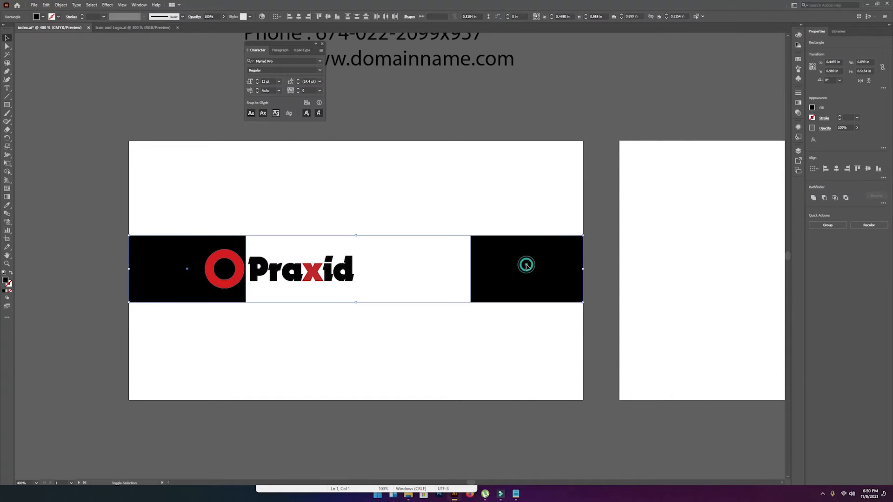
pyautogui.press('i')
pyautogui.click(316, 269)
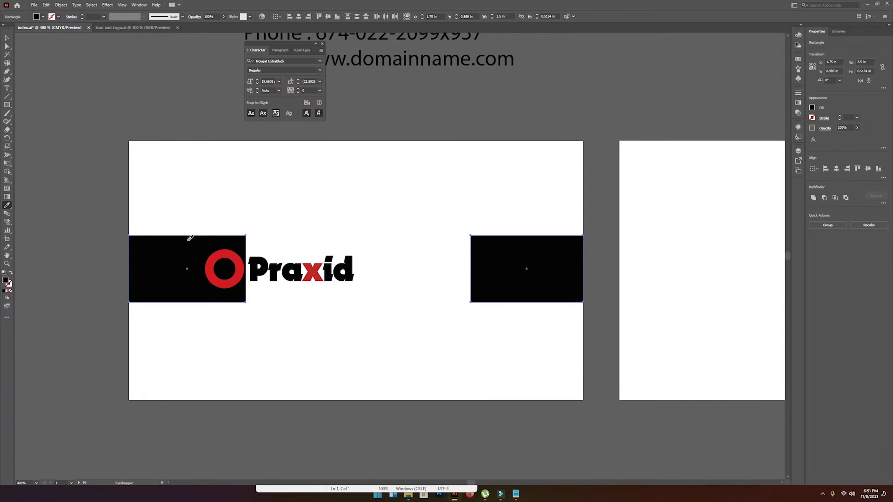
pyautogui.press('a')
pyautogui.click(519, 263)
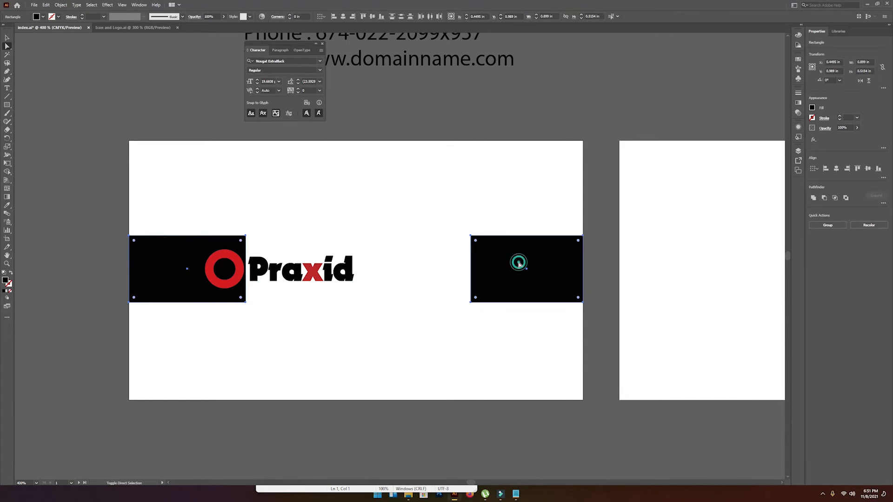
pyautogui.press('i')
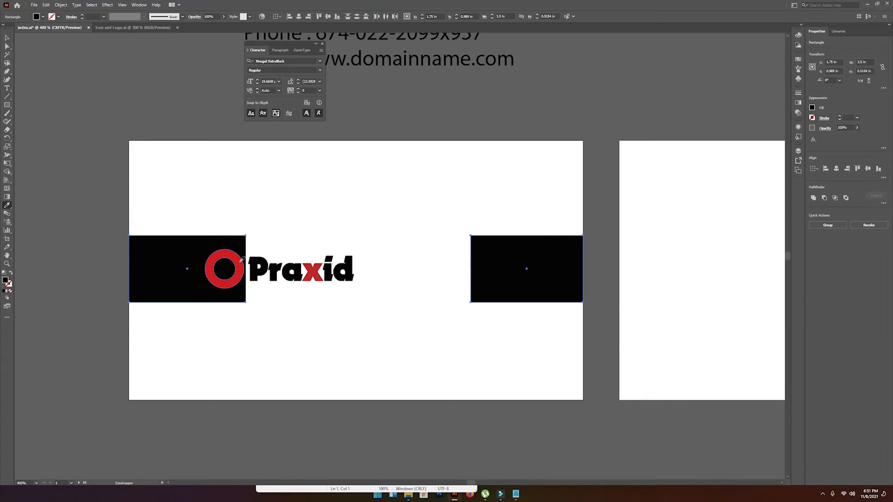
pyautogui.click(225, 250)
# - Fill the logo's ring with white sampled from the blank area of the first artboard
pyautogui.press('a')
pyautogui.click(244, 182)
pyautogui.click(232, 258)
pyautogui.press('i')
pyautogui.click(234, 182)
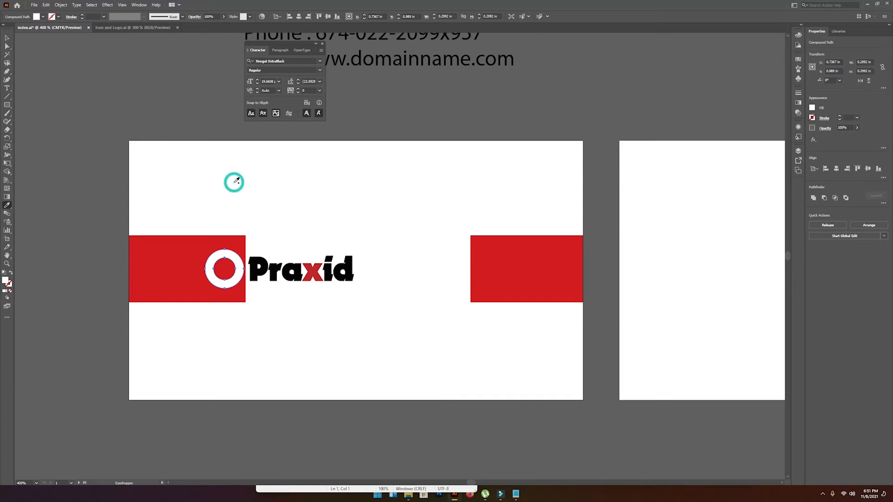
pyautogui.press('v')
pyautogui.click(274, 185)
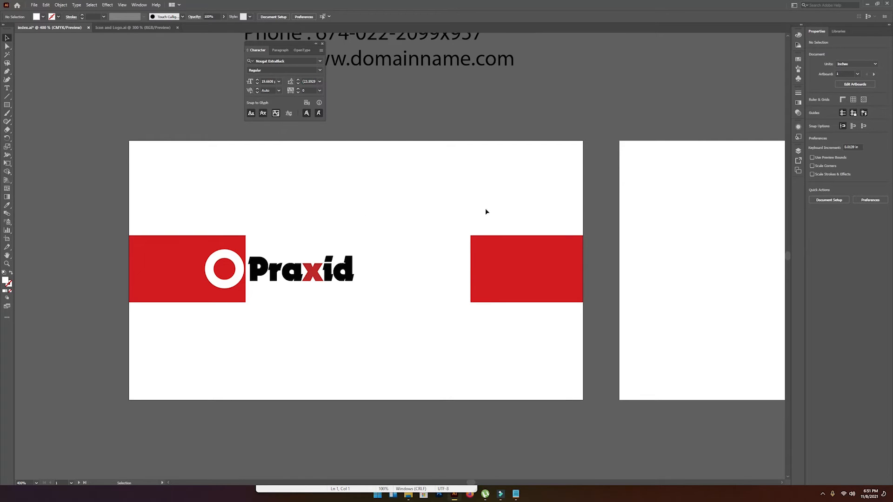
# - Move the contact details text to the empty area above the right half of the second artboard
pyautogui.press('space')
pyautogui.moveTo(648, 254); pyautogui.dragTo(372, 251)
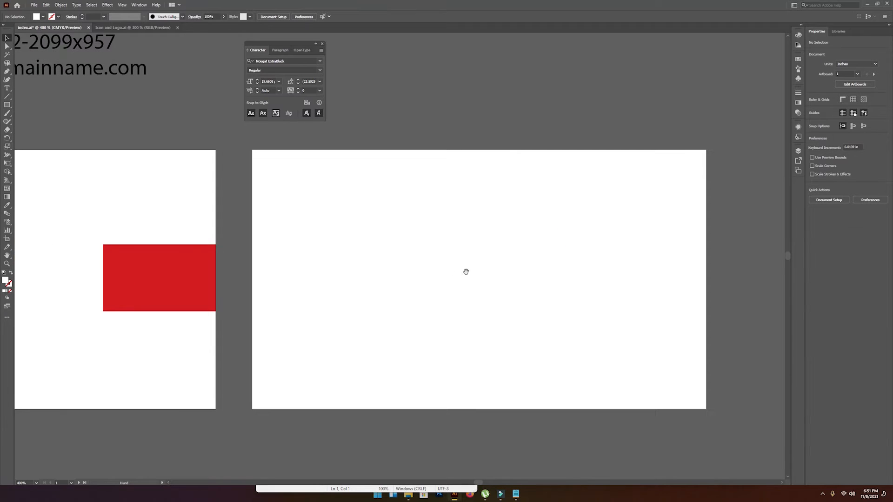
pyautogui.keyDown('ctrl'); pyautogui.keyDown('alt'); pyautogui.click(422, 269); pyautogui.keyUp('alt'); pyautogui.keyUp('ctrl')
pyautogui.moveTo(422, 268); pyautogui.dragTo(392, 281)
pyautogui.moveTo(125, 124); pyautogui.dragTo(661, 156)
# - Copy the person's name from the contact details and place it as separate text in the upper right of the second artboard
pyautogui.doubleClick(551, 106)
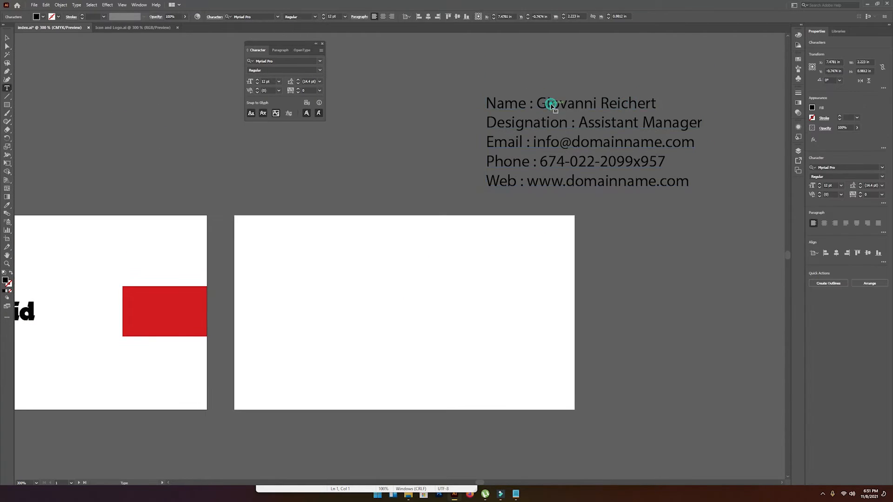
pyautogui.moveTo(537, 102); pyautogui.dragTo(668, 103)
pyautogui.hotkey('ctrl', 'c')
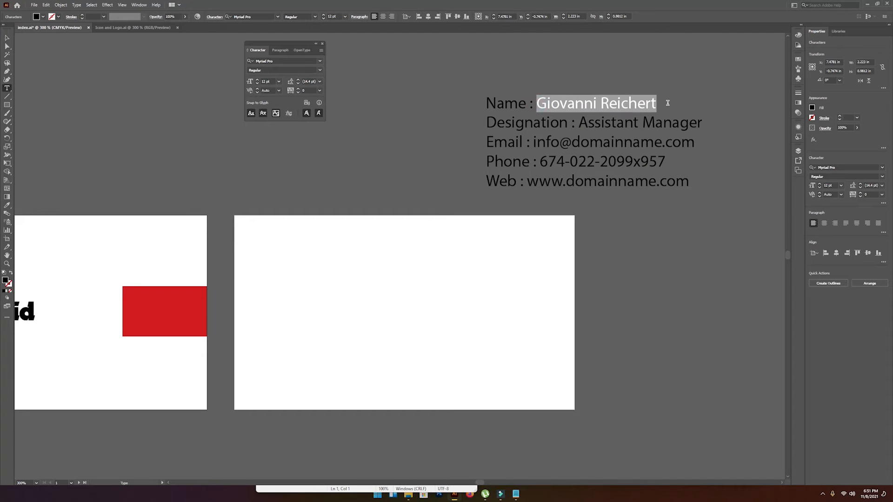
pyautogui.press('Escape')
pyautogui.click(421, 272)
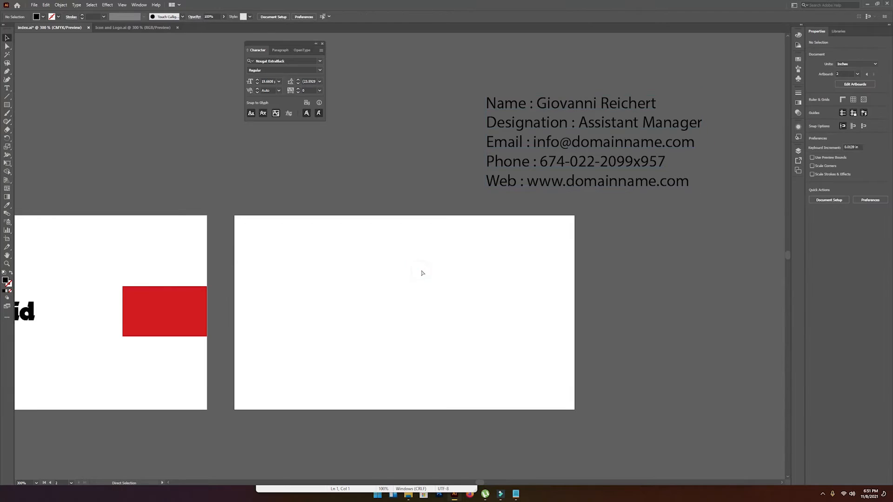
pyautogui.hotkey('ctrl', 'v')
pyautogui.moveTo(416, 257); pyautogui.dragTo(501, 253)
# - Cut Assistant Manager from the contact details, place it below the name on the second artboard, and select the name text
pyautogui.press('t')
pyautogui.click(582, 122)
pyautogui.moveTo(581, 122); pyautogui.dragTo(705, 122)
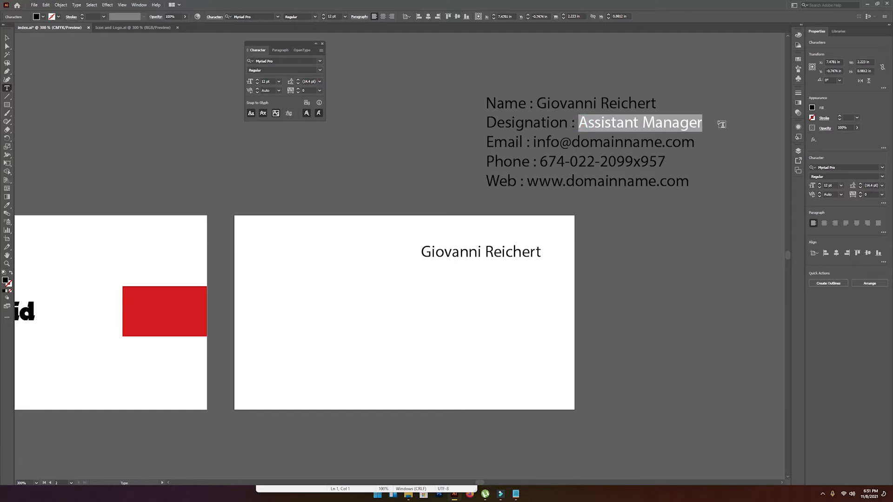
pyautogui.hotkey('ctrl', 'x')
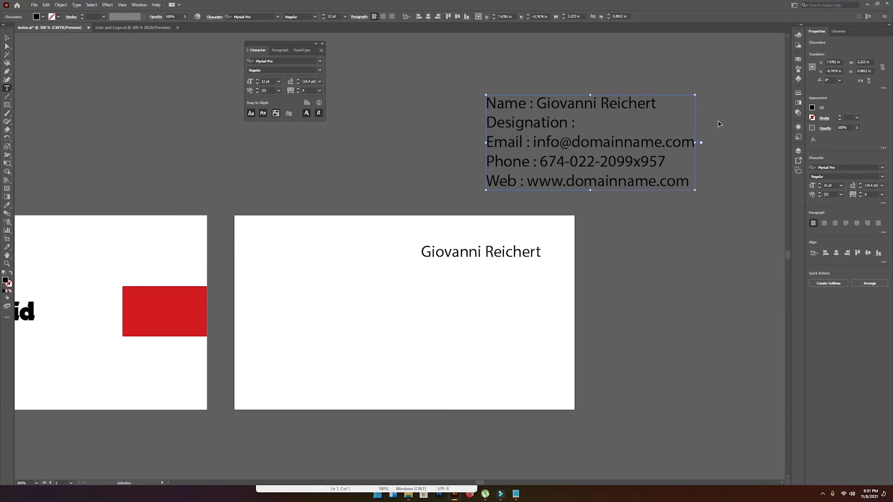
pyautogui.press('Escape')
pyautogui.hotkey('ctrl', 'v')
pyautogui.moveTo(400, 273); pyautogui.dragTo(494, 299)
pyautogui.click(480, 254)
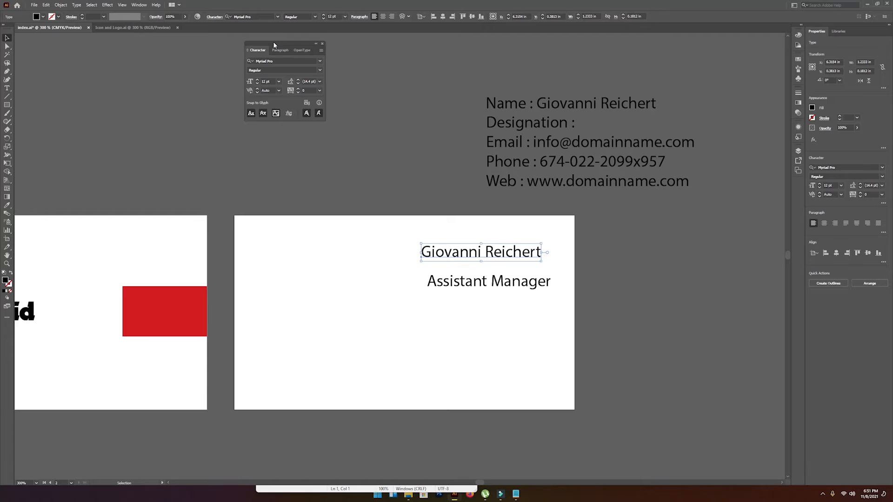
# - Change the person's name on the second artboard to Roboto Bold and reposition it in the upper right area
pyautogui.moveTo(272, 41); pyautogui.dragTo(314, 85)
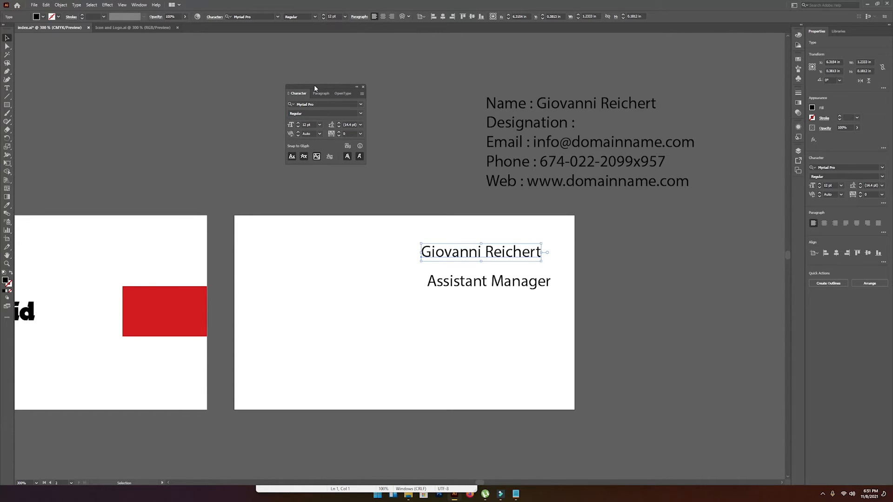
pyautogui.moveTo(314, 86); pyautogui.dragTo(342, 113)
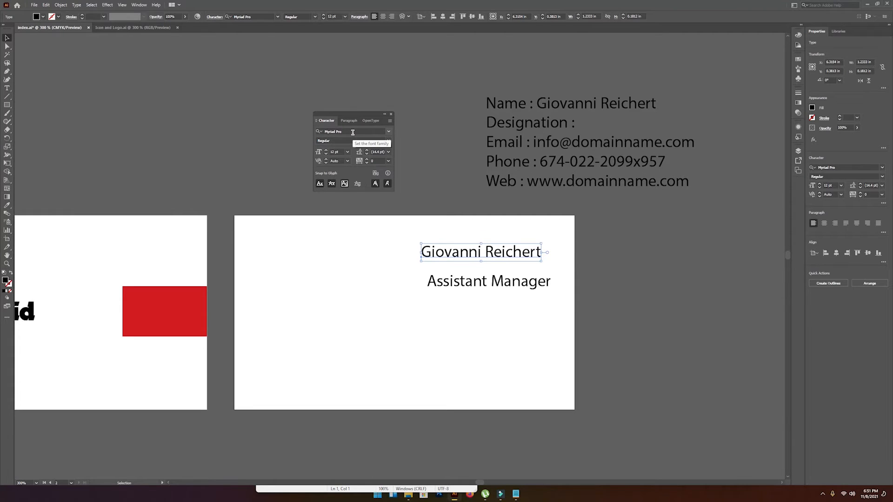
pyautogui.click(352, 132)
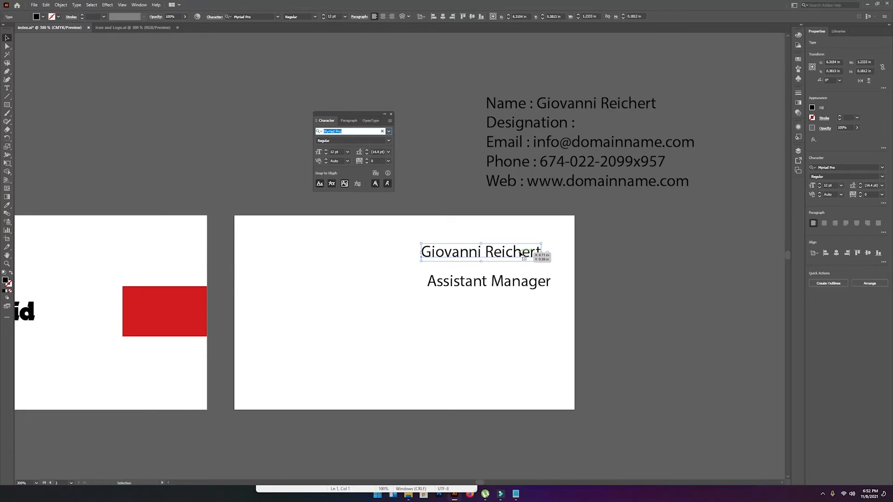
pyautogui.moveTo(525, 257); pyautogui.dragTo(533, 249)
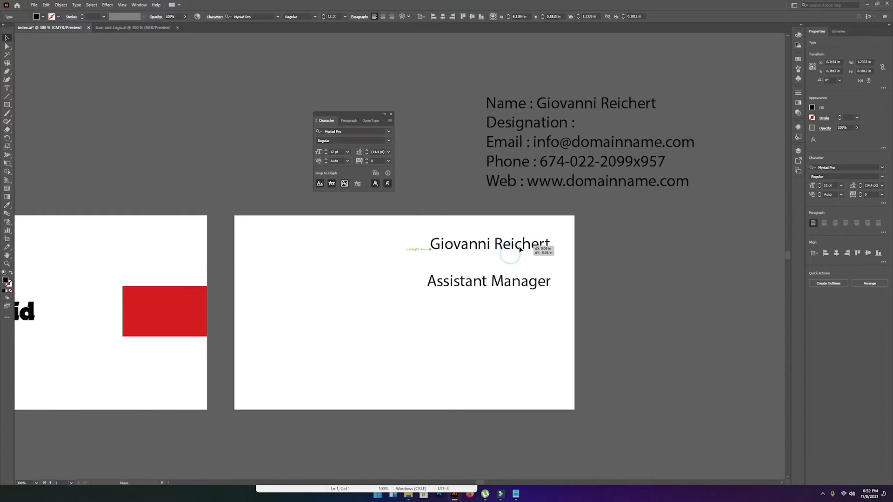
pyautogui.click(358, 132)
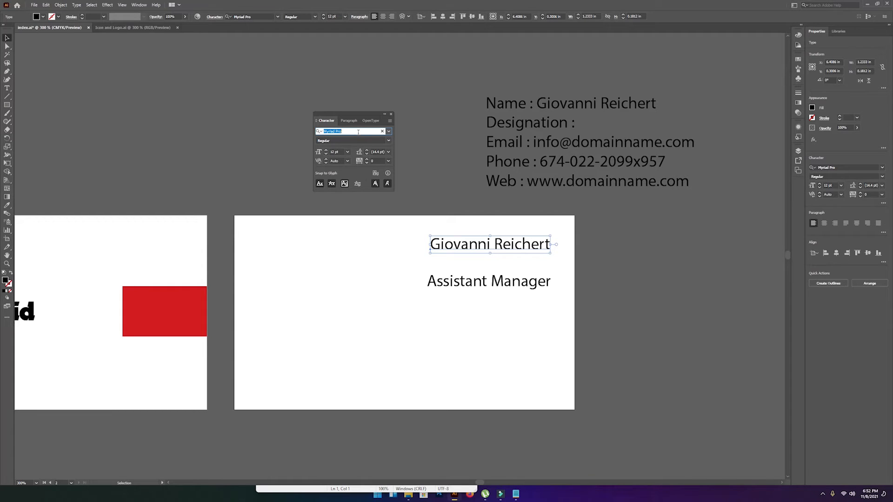
pyautogui.write('robo')
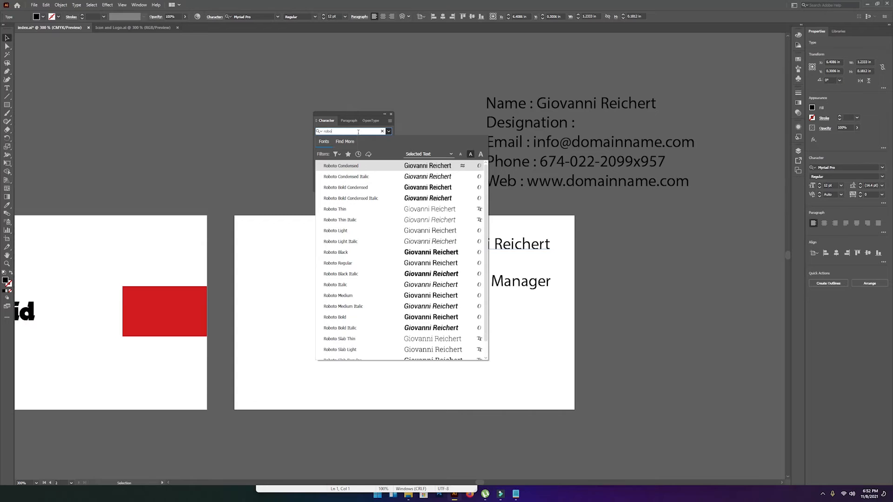
pyautogui.click(344, 317)
pyautogui.moveTo(549, 251); pyautogui.dragTo(533, 251)
# - Set the Assistant Manager text to Roboto Bold and place it close beneath the name
pyautogui.moveTo(507, 284); pyautogui.dragTo(510, 273)
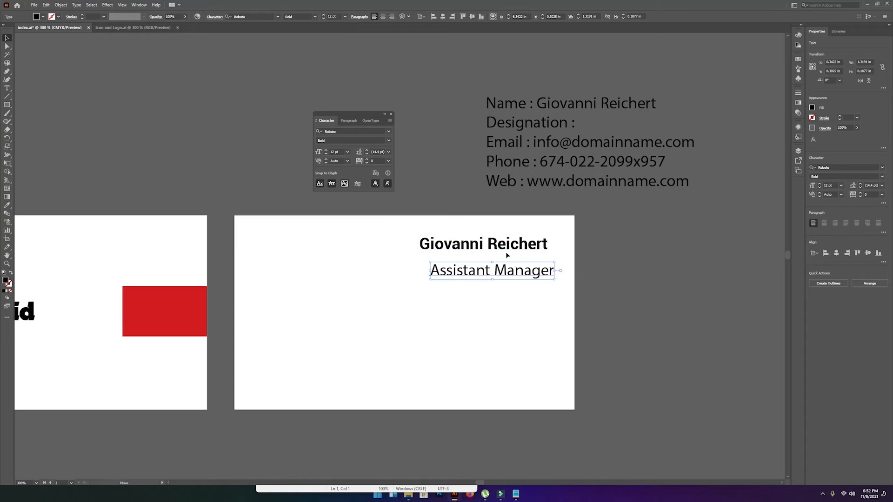
pyautogui.click(358, 133)
pyautogui.write('rob')
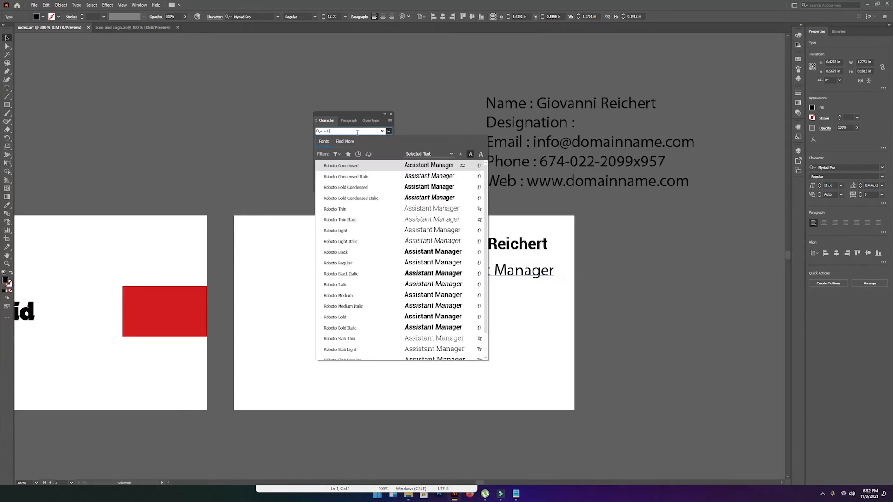
pyautogui.write('o')
pyautogui.click(341, 317)
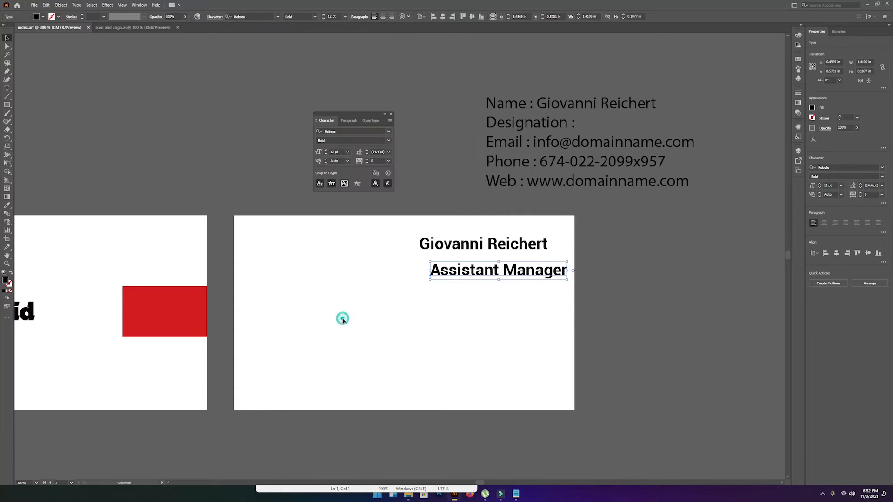
pyautogui.moveTo(558, 266); pyautogui.dragTo(530, 260)
pyautogui.click(531, 242)
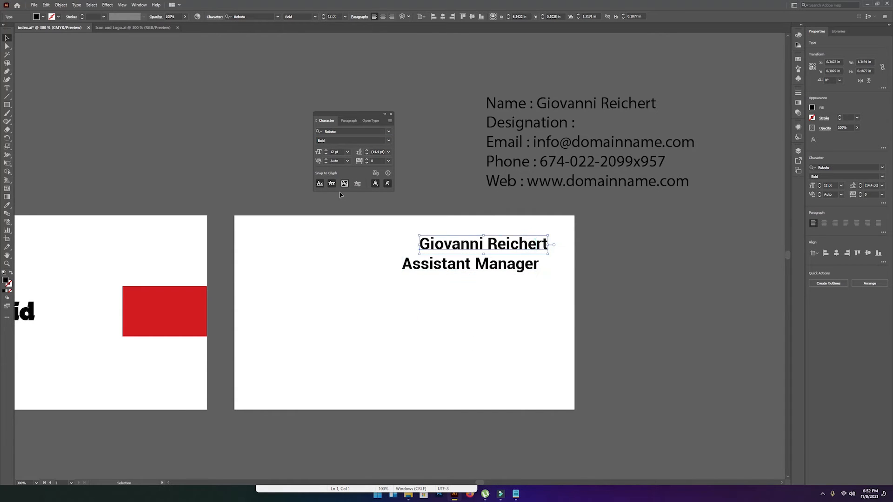
# - Set the Assistant Manager text to 8 pt and move it under the right end of the name
pyautogui.click(437, 267)
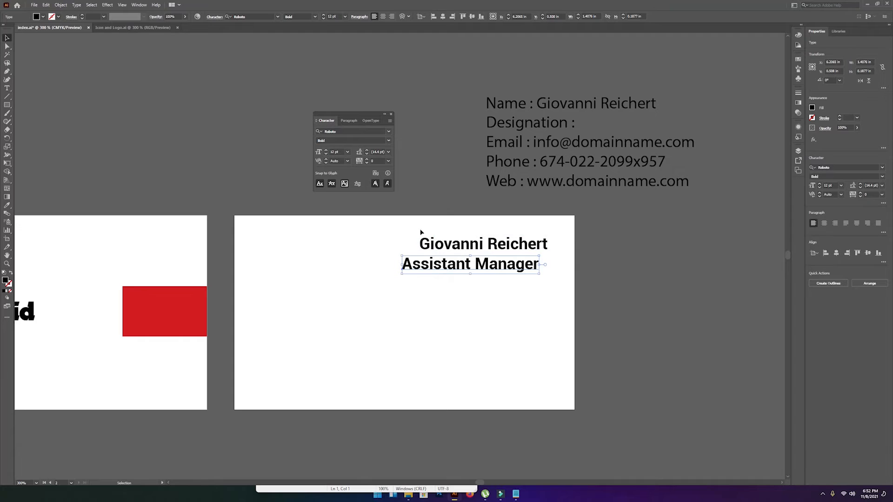
pyautogui.click(347, 153)
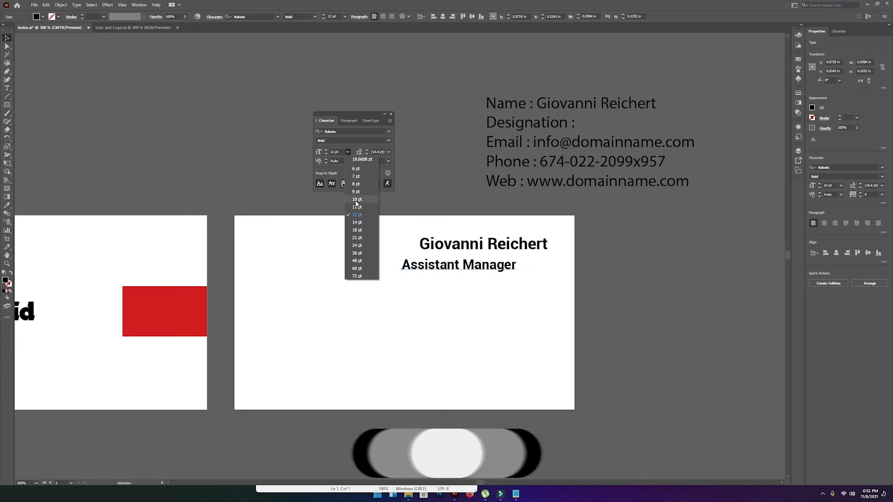
pyautogui.click(356, 183)
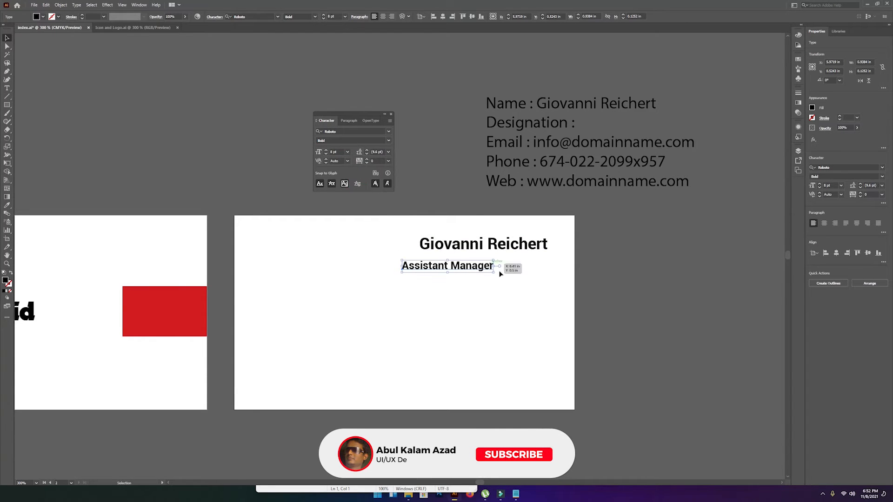
pyautogui.moveTo(484, 272); pyautogui.dragTo(482, 268)
pyautogui.click(457, 322)
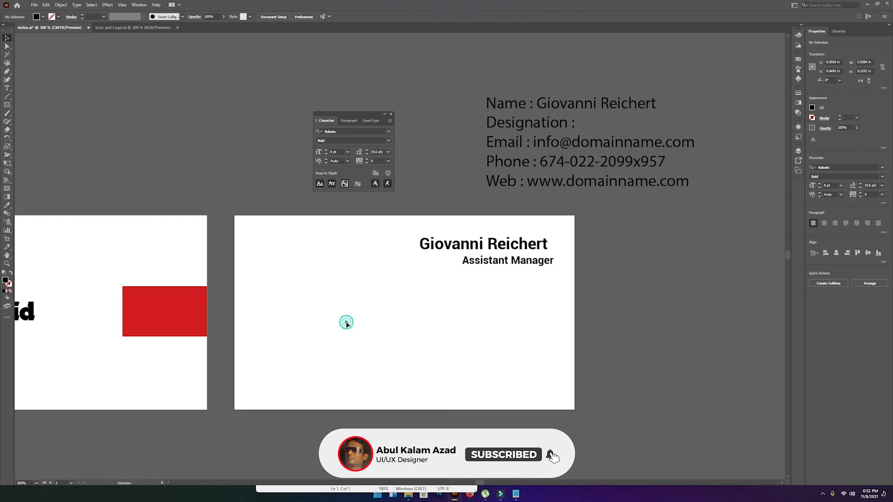
# - Duplicate a red bar from the logo side behind the name and job title on the second artboard, widened to about 1.78 in
pyautogui.moveTo(193, 279); pyautogui.dragTo(428, 267)
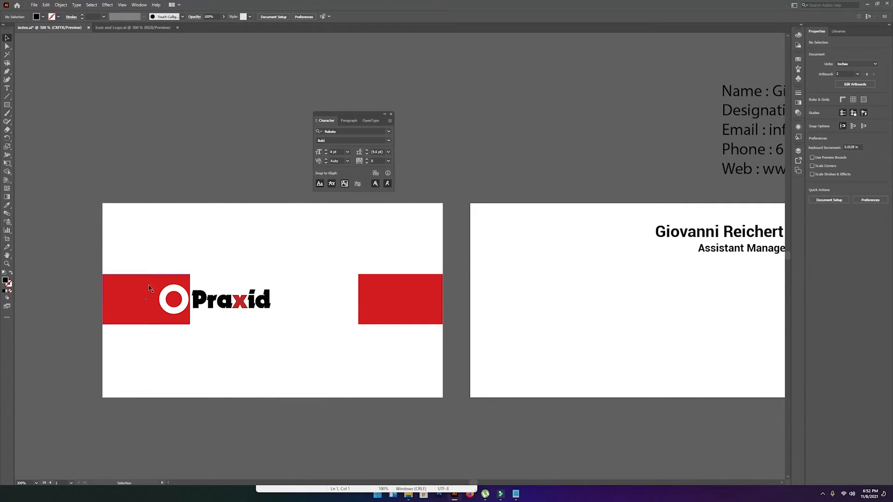
pyautogui.moveTo(413, 289); pyautogui.dragTo(478, 237)
pyautogui.click(249, 296)
pyautogui.click(598, 295)
# - Fill the name and Assistant Manager texts with white sampled from the blank area of the second artboard
pyautogui.moveTo(585, 250); pyautogui.dragTo(585, 250)
pyautogui.keyDown('shift'); pyautogui.click(587, 235); pyautogui.keyUp('shift')
pyautogui.press('i')
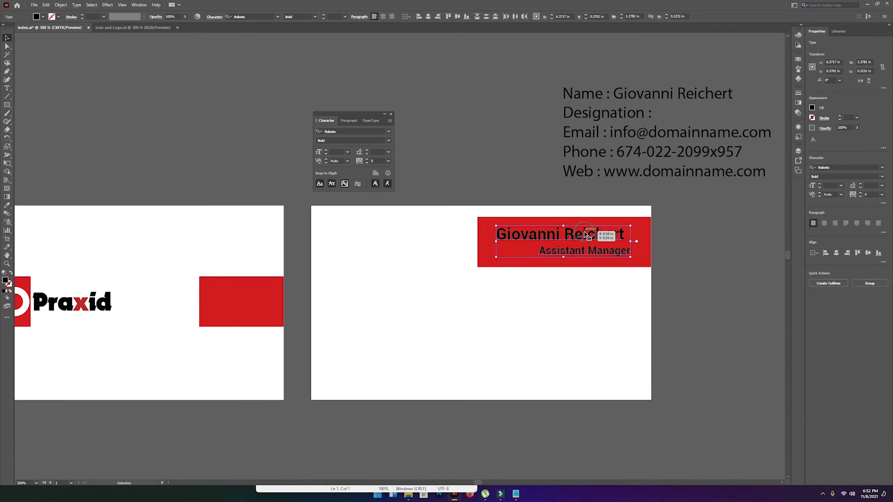
pyautogui.click(549, 311)
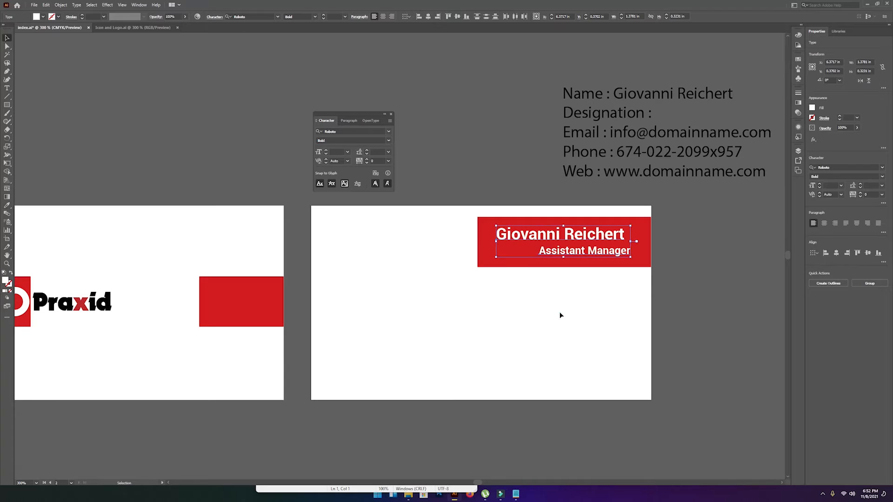
pyautogui.press('v')
pyautogui.click(558, 313)
# - Align the right edges of the name and job title and shift both texts closer to the red bar's right end
pyautogui.click(602, 253)
pyautogui.keyDown('shift'); pyautogui.click(611, 236); pyautogui.keyUp('shift')
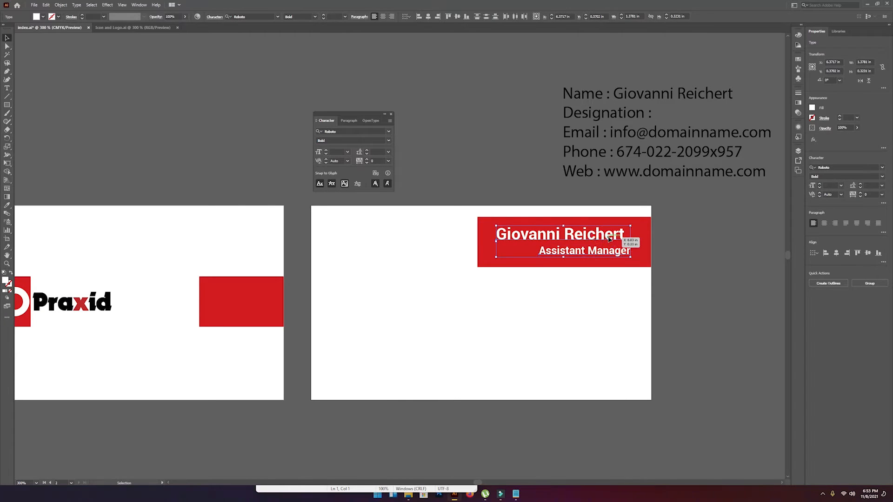
pyautogui.click(848, 253)
pyautogui.click(744, 269)
pyautogui.click(602, 233)
pyautogui.moveTo(596, 255); pyautogui.dragTo(636, 313)
pyautogui.click(663, 237)
pyautogui.moveTo(636, 314); pyautogui.dragTo(579, 225)
# - Shift the red bar behind the name to the right so it meets the second artboard's edge
pyautogui.moveTo(510, 214); pyautogui.dragTo(582, 259)
pyautogui.click(525, 264)
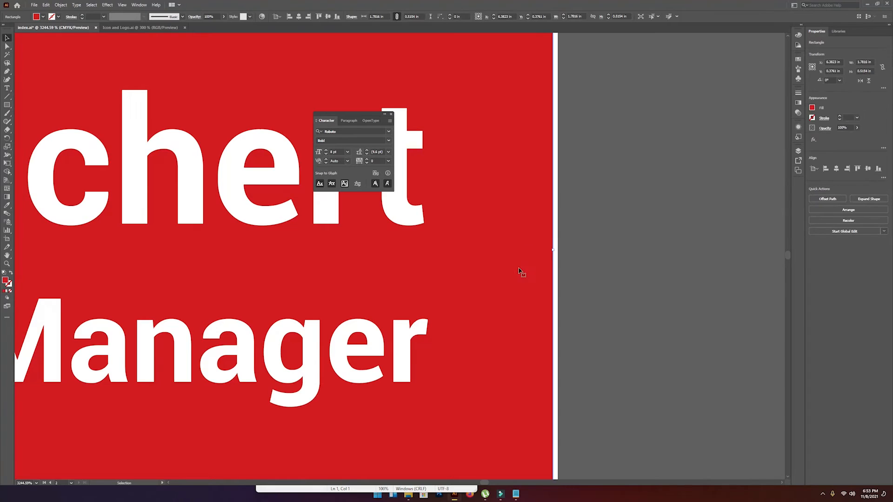
pyautogui.moveTo(520, 270); pyautogui.dragTo(524, 270)
pyautogui.hotkey('ctrl', '-')
pyautogui.hotkey('ctrl', '-')
pyautogui.hotkey('ctrl', '-')
pyautogui.hotkey('ctrl', '-')
pyautogui.hotkey('ctrl', '-')
pyautogui.hotkey('ctrl', '-')
pyautogui.hotkey('ctrl', '-')
pyautogui.moveTo(472, 251); pyautogui.dragTo(652, 265)
pyautogui.hotkey('ctrl', '-')
pyautogui.moveTo(420, 280); pyautogui.dragTo(515, 250)
pyautogui.click(550, 275)
# - Change the Assistant Manager text to Roboto Regular at 6 pt
pyautogui.click(582, 233)
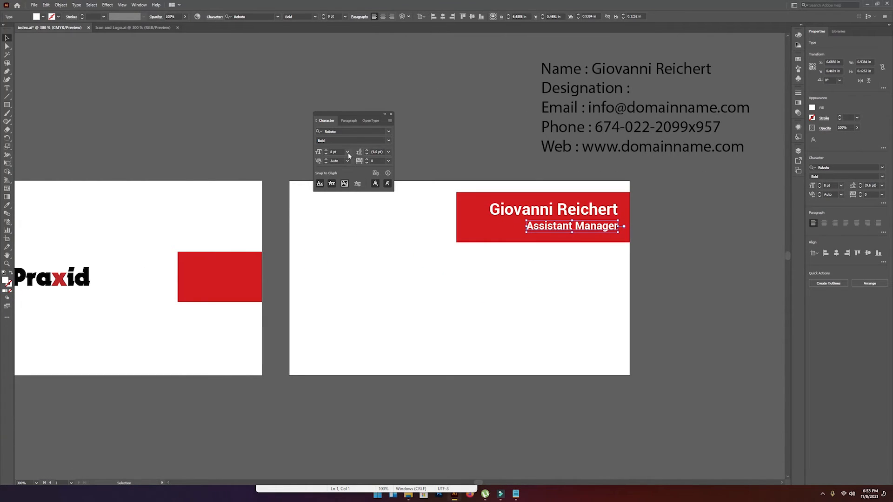
pyautogui.click(389, 141)
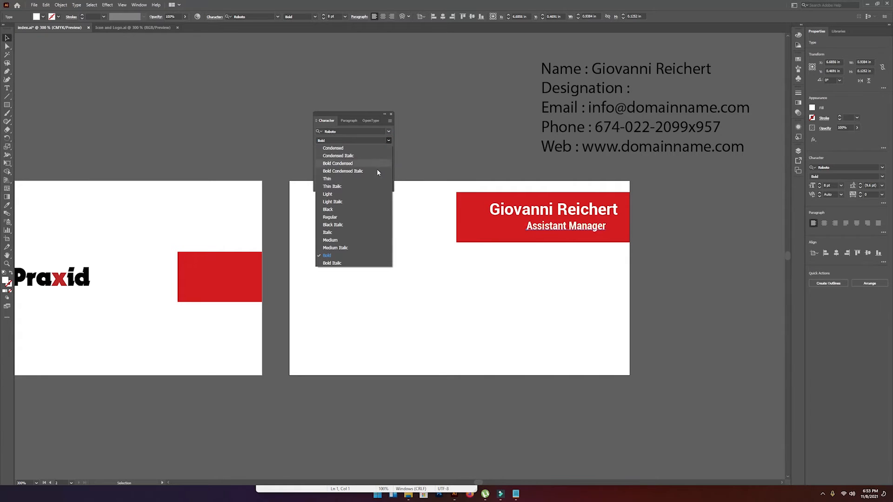
pyautogui.click(369, 217)
pyautogui.click(333, 152)
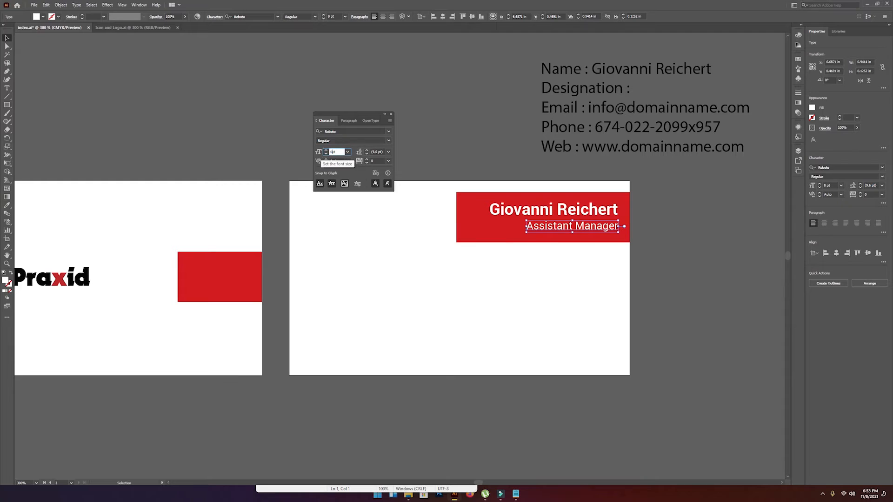
pyautogui.write('6pt')
pyautogui.press('Return')
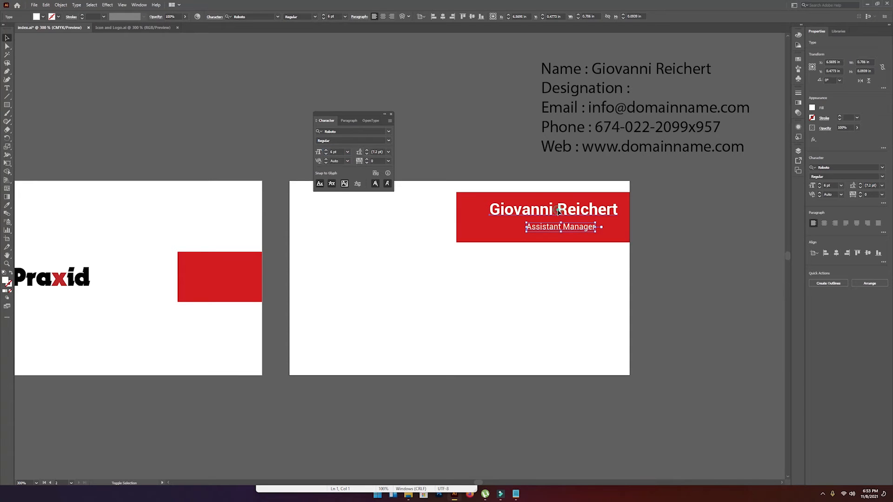
# - Right-align the job title with the name and tighten the vertical gap between the two texts
pyautogui.keyDown('shift'); pyautogui.click(528, 212); pyautogui.keyUp('shift')
pyautogui.click(437, 16)
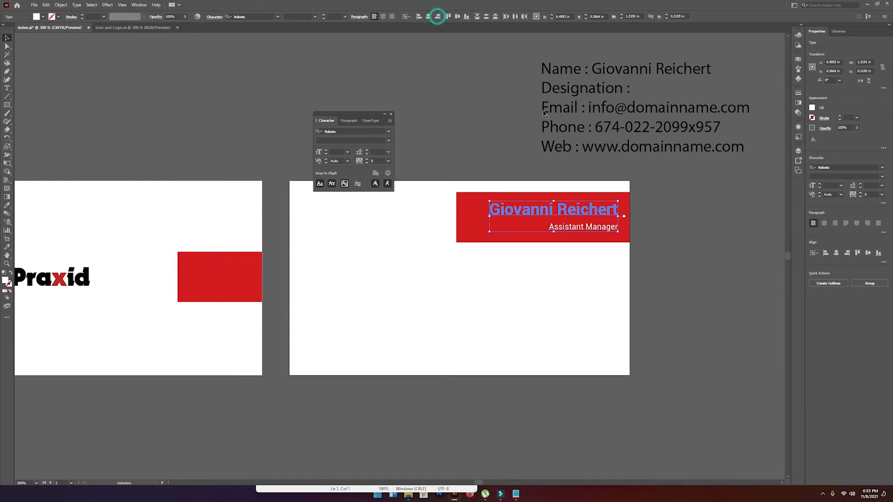
pyautogui.click(588, 277)
pyautogui.click(600, 227)
pyautogui.moveTo(597, 224); pyautogui.dragTo(604, 212)
pyautogui.keyDown('shift'); pyautogui.click(603, 209); pyautogui.keyUp('shift')
pyautogui.click(594, 259)
# - Shorten the red bar behind the name by moving its left edge closer to the text
pyautogui.click(464, 235)
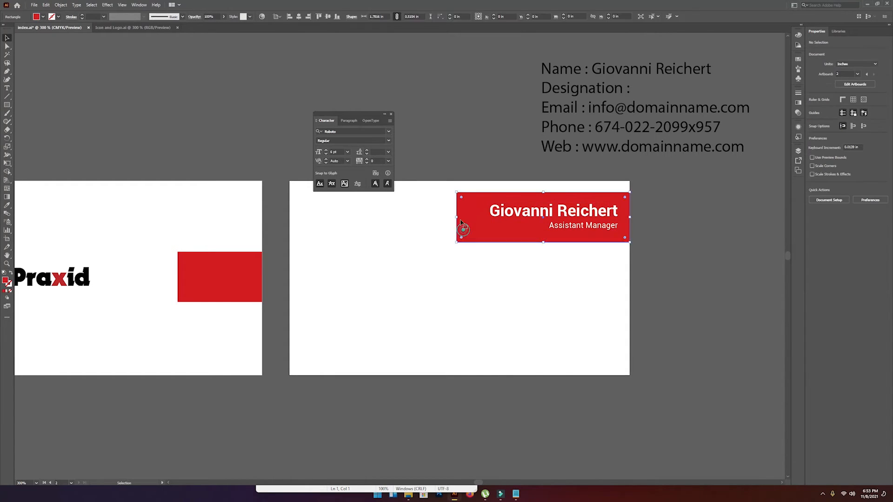
pyautogui.moveTo(459, 217); pyautogui.dragTo(474, 217)
pyautogui.click(493, 265)
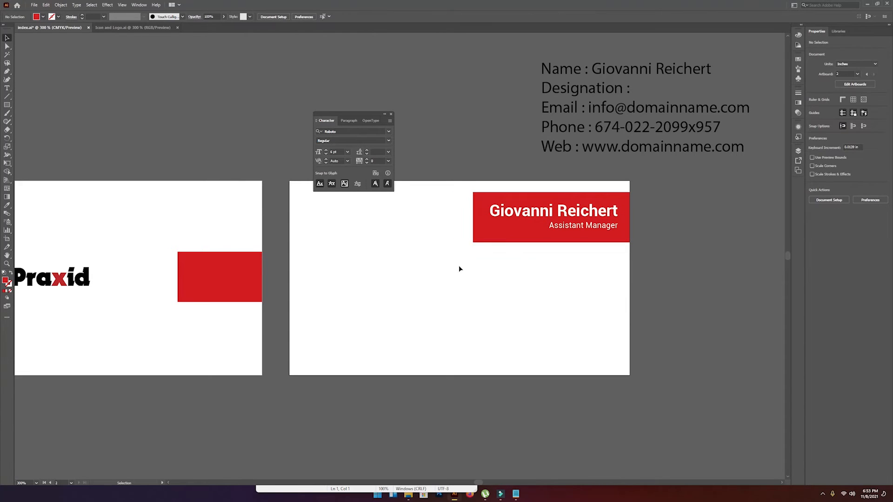
# - Examine the logo side and the contact side of the card, comparing the logo and the red bars
pyautogui.moveTo(193, 278); pyautogui.dragTo(400, 275)
pyautogui.moveTo(606, 259); pyautogui.dragTo(565, 248)
pyautogui.moveTo(661, 244); pyautogui.dragTo(620, 236)
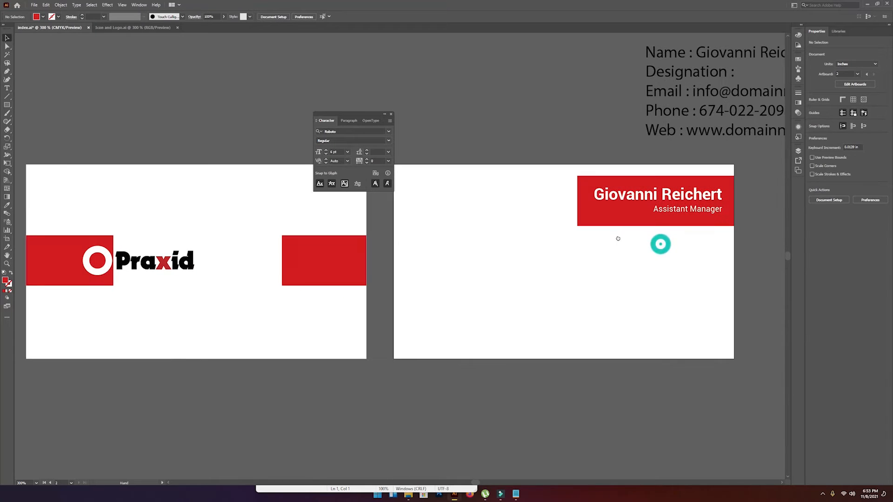
pyautogui.moveTo(460, 292); pyautogui.dragTo(501, 284)
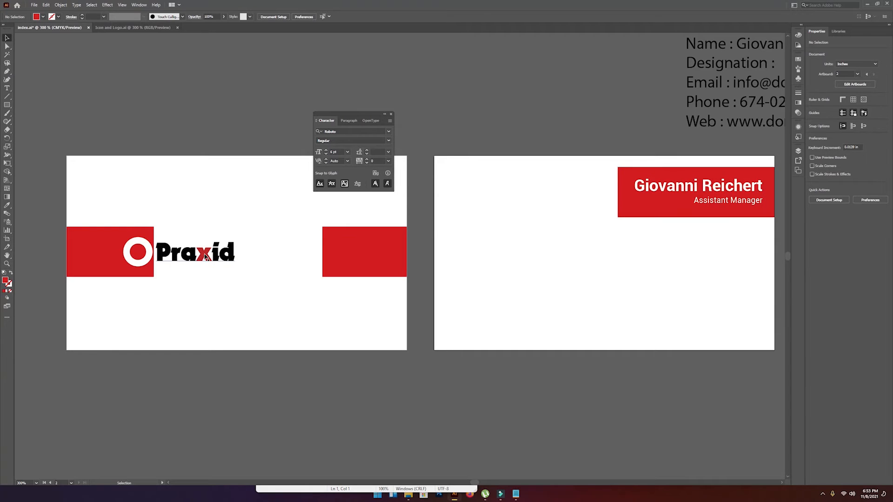
pyautogui.moveTo(524, 219); pyautogui.dragTo(376, 244)
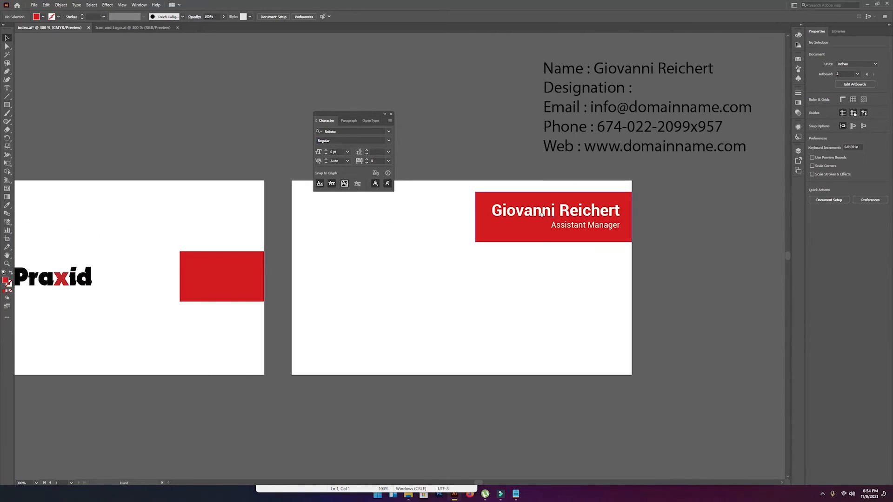
pyautogui.moveTo(213, 278); pyautogui.dragTo(370, 263)
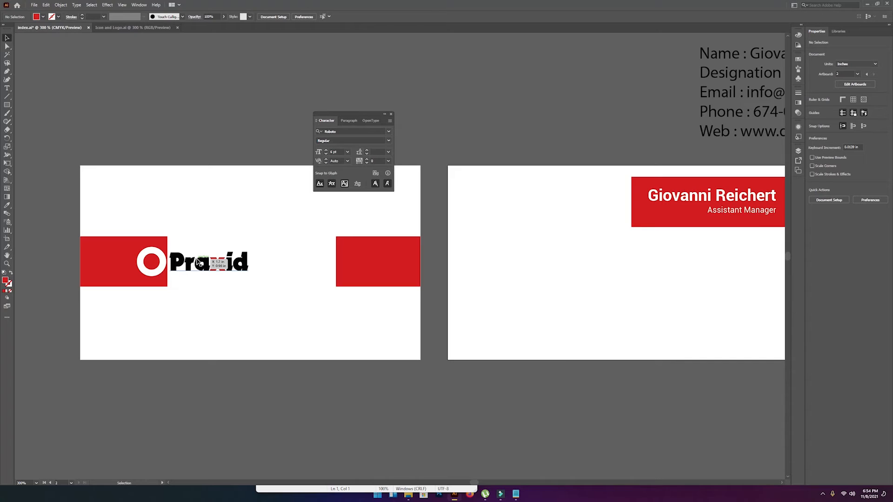
pyautogui.moveTo(198, 262); pyautogui.dragTo(198, 261)
pyautogui.click(444, 249)
# - Copy the email address from the details text and place it as separate text on the lower part of the contact side
pyautogui.press('Tab')
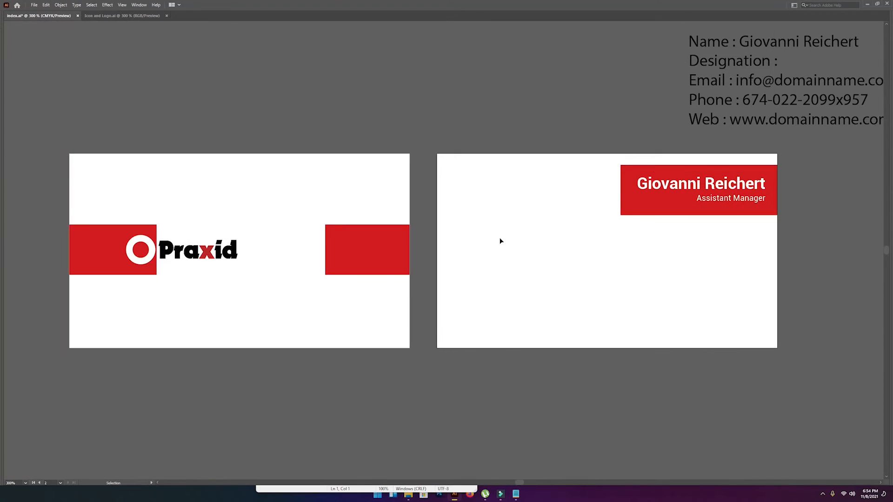
pyautogui.moveTo(676, 159); pyautogui.dragTo(488, 167)
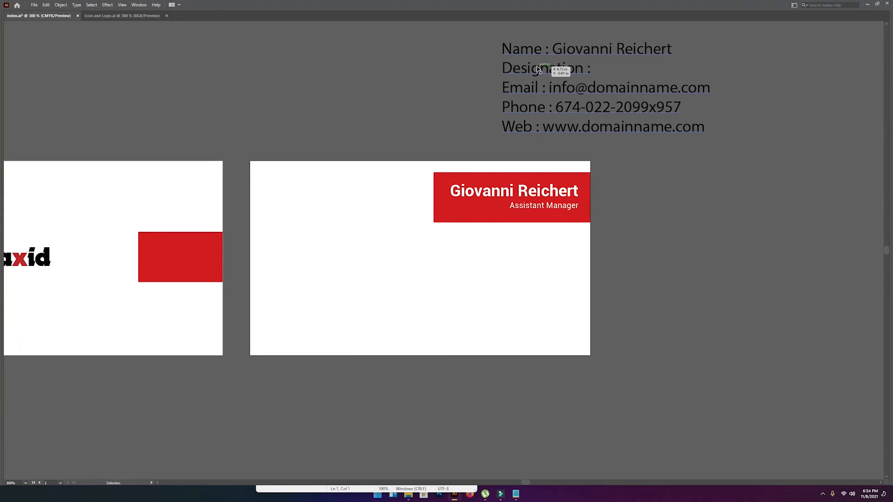
pyautogui.moveTo(535, 98); pyautogui.dragTo(585, 89)
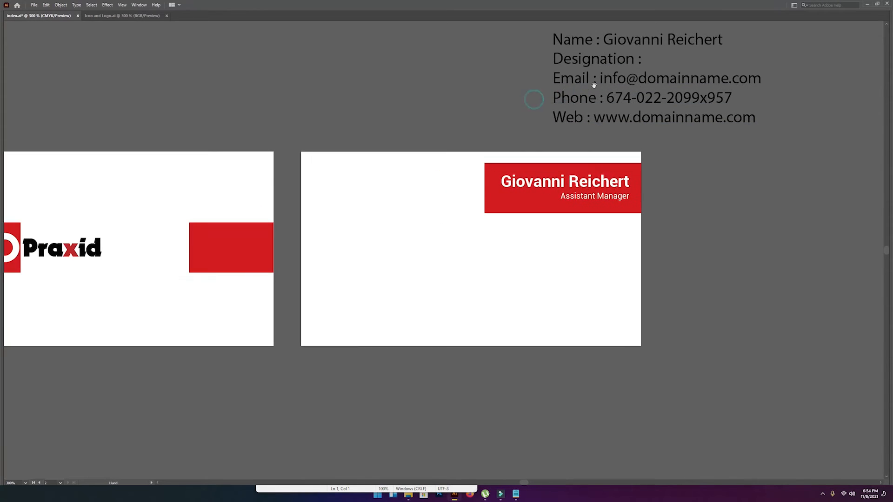
pyautogui.doubleClick(609, 81)
pyautogui.click(601, 76)
pyautogui.moveTo(600, 77); pyautogui.dragTo(785, 78)
pyautogui.hotkey('ctrl', 'c')
pyautogui.press('ctrl')
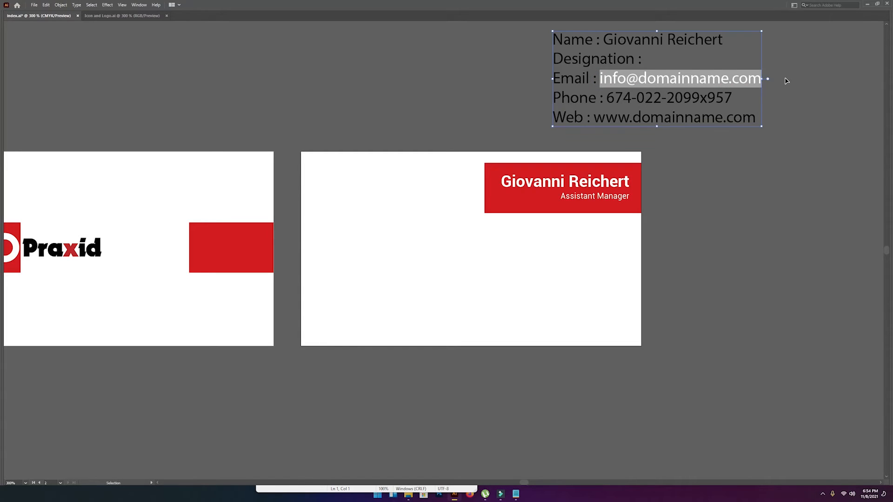
pyautogui.press('Escape')
pyautogui.click(478, 303)
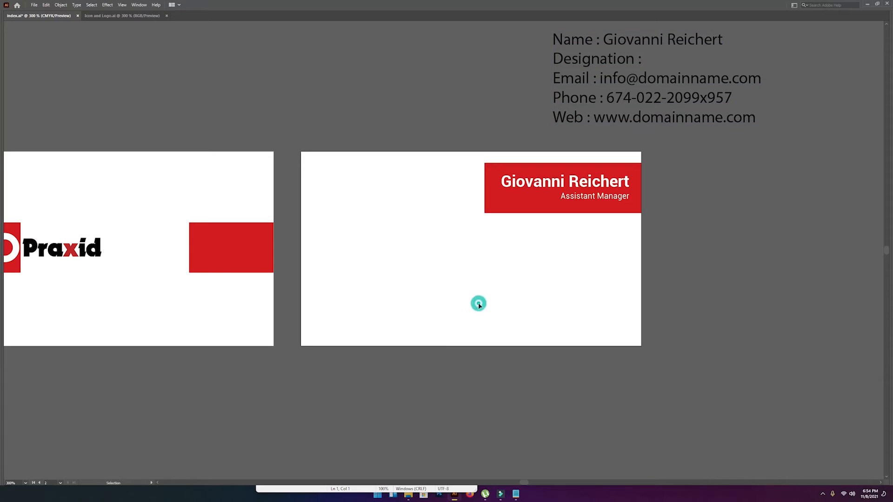
pyautogui.hotkey('ctrl', 'v')
pyautogui.moveTo(460, 250); pyautogui.dragTo(460, 301)
# - Copy the phone number from the details text and paste it as separate text above the email line
pyautogui.doubleClick(606, 97)
pyautogui.moveTo(606, 97); pyautogui.dragTo(749, 97)
pyautogui.hotkey('ctrl', 'c')
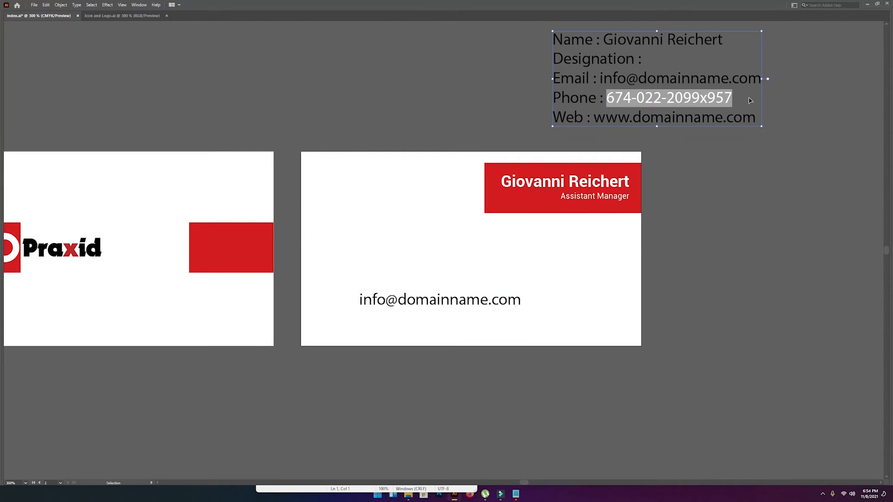
pyautogui.press('Escape')
pyautogui.click(550, 265)
pyautogui.hotkey('ctrl', 'v')
pyautogui.press('t')
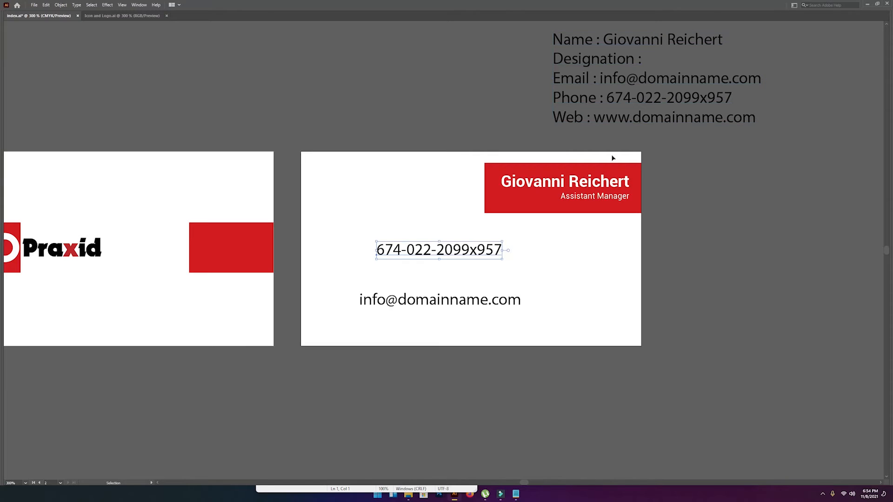
# - Copy the web address from the details text, paste it onto the contact side and move it clear of the phone line
pyautogui.click(594, 117)
pyautogui.moveTo(594, 117); pyautogui.dragTo(768, 118)
pyautogui.hotkey('ctrl', 'c')
pyautogui.press('Escape')
pyautogui.click(528, 277)
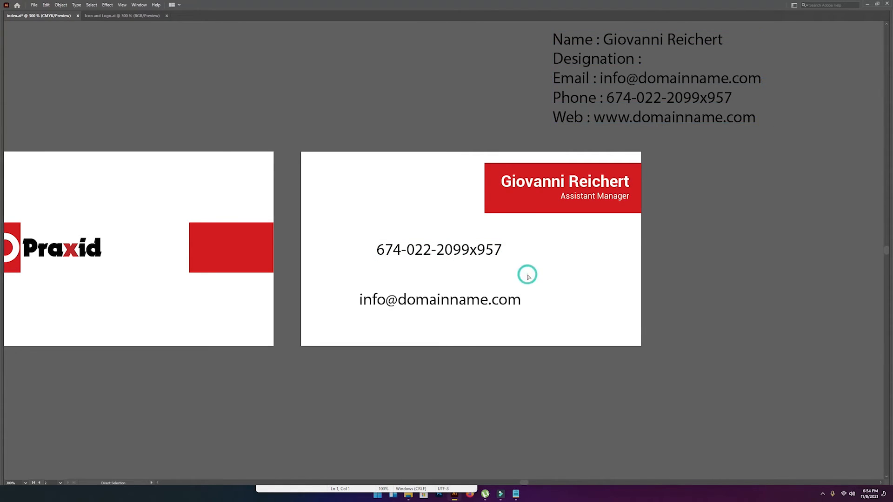
pyautogui.hotkey('ctrl', 'v')
pyautogui.moveTo(476, 255); pyautogui.dragTo(613, 298)
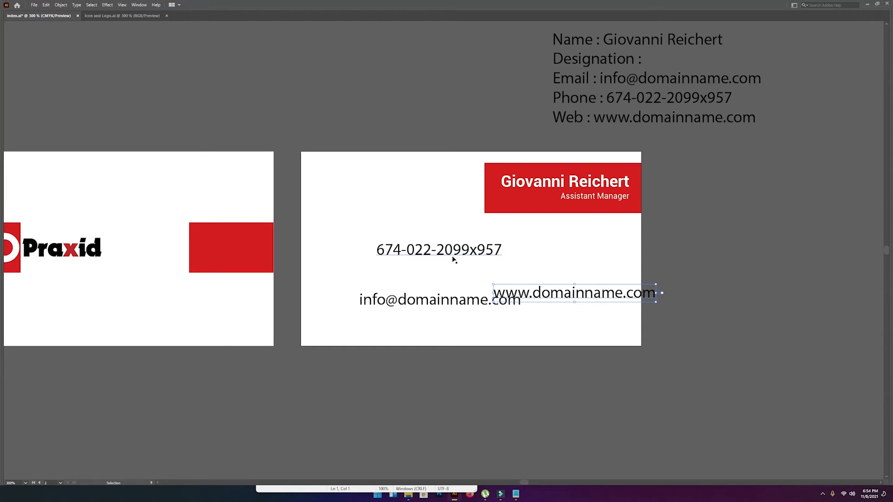
# - Stack the phone, email and web texts in that order on the left part of the contact side
pyautogui.moveTo(442, 261); pyautogui.dragTo(429, 263)
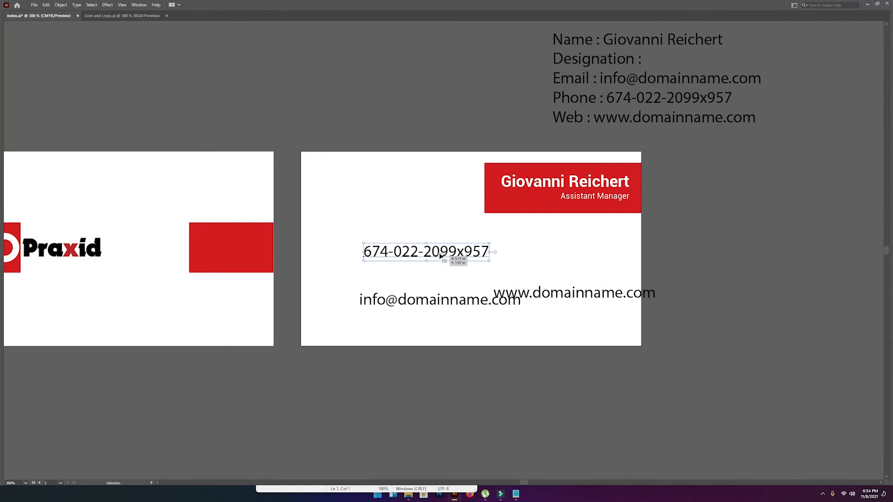
pyautogui.moveTo(405, 248); pyautogui.dragTo(380, 221)
pyautogui.moveTo(397, 299); pyautogui.dragTo(382, 254)
pyautogui.moveTo(542, 300); pyautogui.dragTo(399, 285)
# - Set the phone, email and web texts to Roboto Regular at 6 pt
pyautogui.moveTo(372, 202); pyautogui.dragTo(400, 311)
pyautogui.hotkey('ctrl', 't')
pyautogui.press('Tab')
pyautogui.click(346, 132)
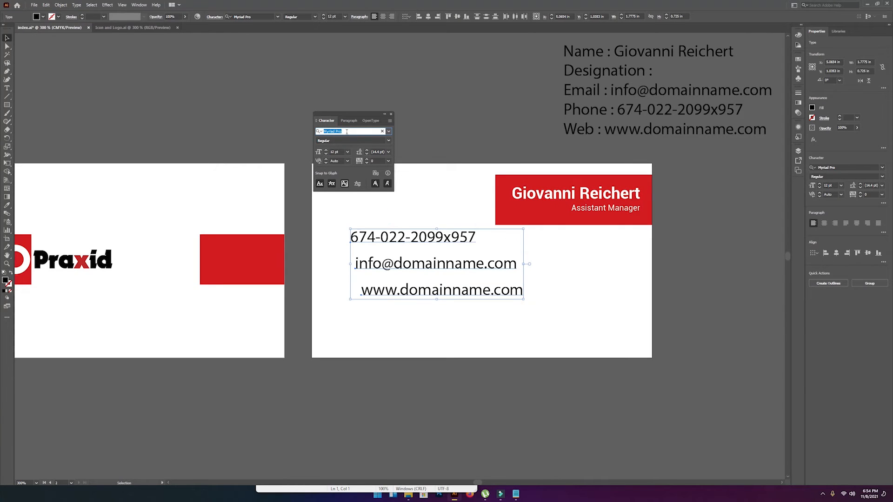
pyautogui.write('ro')
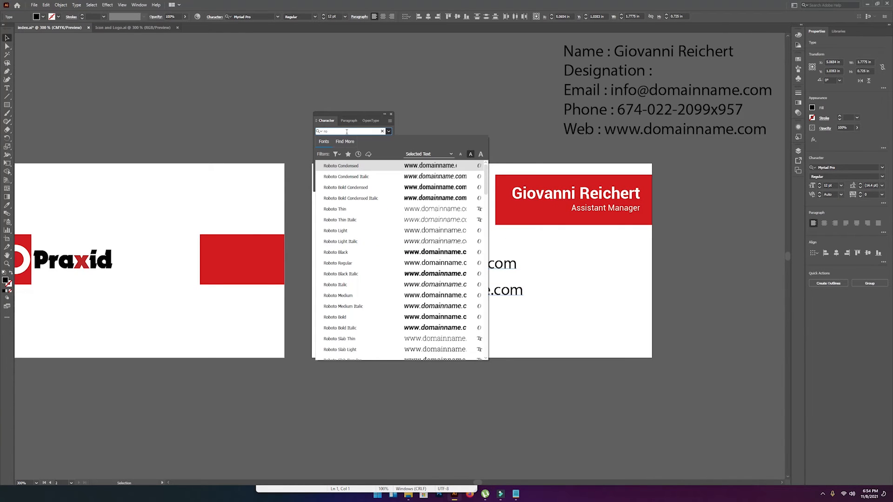
pyautogui.click(352, 263)
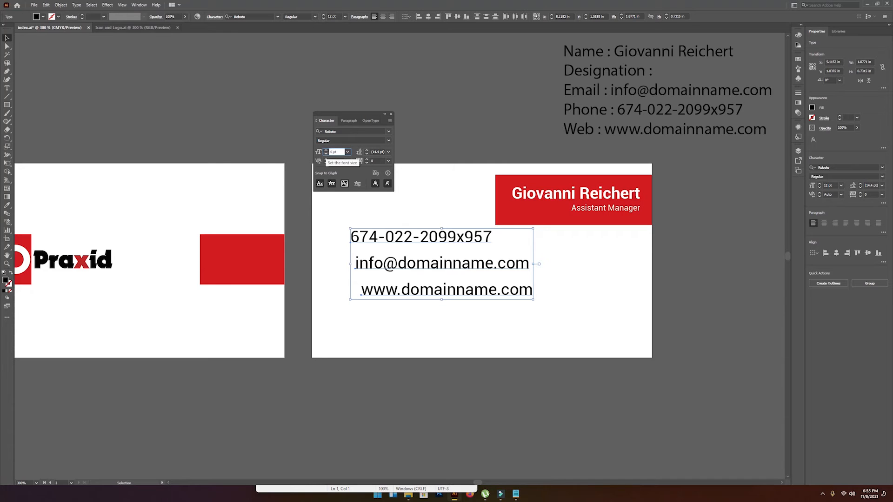
pyautogui.press('Return')
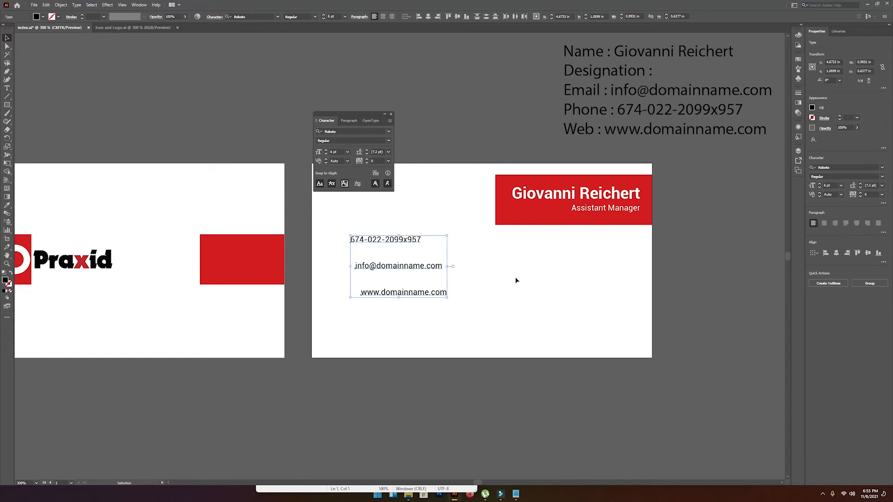
# - Left-align the three contact lines and tighten the vertical gaps between them
pyautogui.click(419, 17)
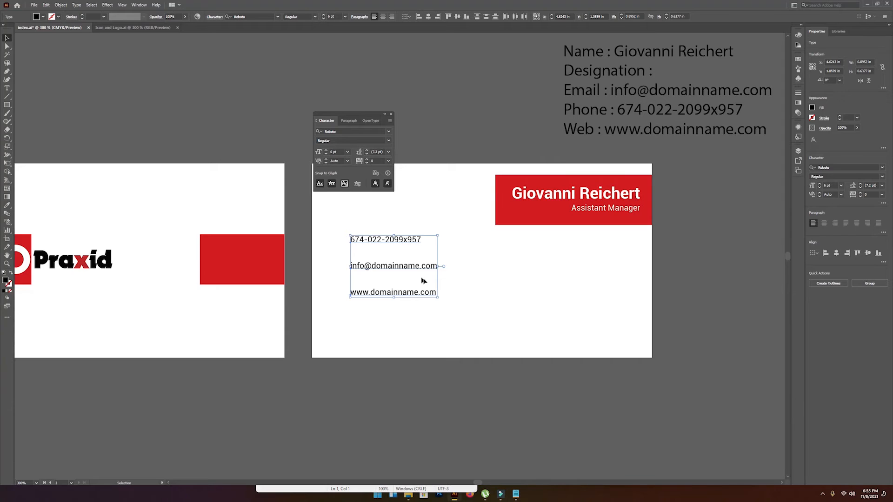
pyautogui.click(481, 293)
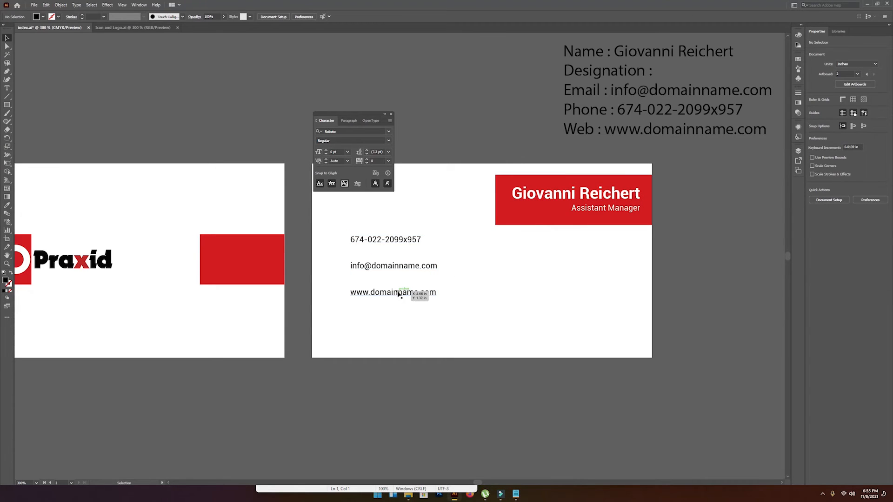
pyautogui.moveTo(398, 292); pyautogui.dragTo(395, 248)
pyautogui.keyDown('shift'); pyautogui.click(395, 266); pyautogui.keyUp('shift')
pyautogui.keyDown('shift'); pyautogui.click(391, 239); pyautogui.keyUp('shift')
pyautogui.click(338, 237)
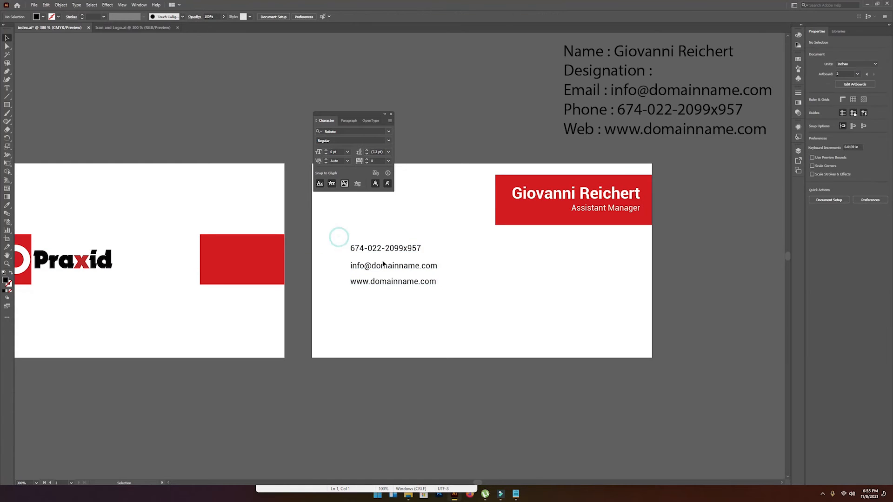
# - Shift the three contact lines together a little to the right, leaving more room beside the card edge
pyautogui.moveTo(409, 303); pyautogui.dragTo(400, 241)
pyautogui.moveTo(421, 285); pyautogui.dragTo(445, 285)
pyautogui.click(352, 273)
# - Duplicate the logo side's right red bar as a narrow strip on the contact side's left edge and move the contact lines closer to it
pyautogui.click(235, 253)
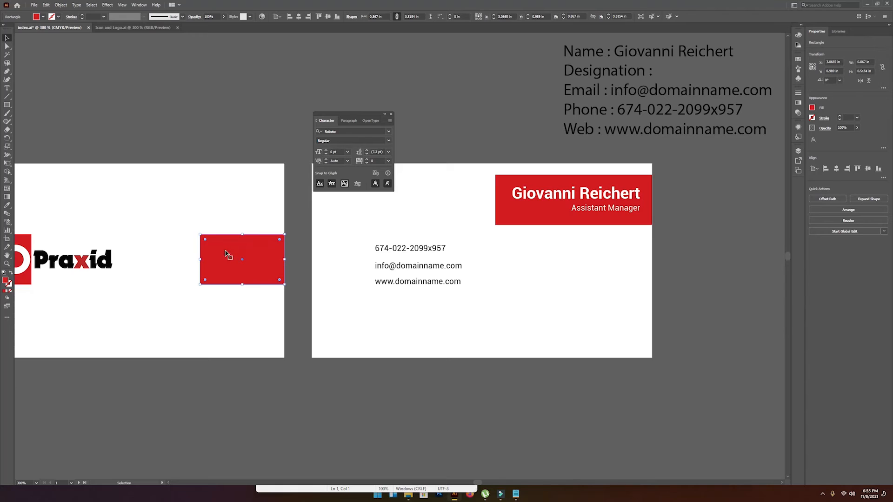
pyautogui.moveTo(225, 254); pyautogui.dragTo(451, 271)
pyautogui.moveTo(468, 217); pyautogui.dragTo(360, 250)
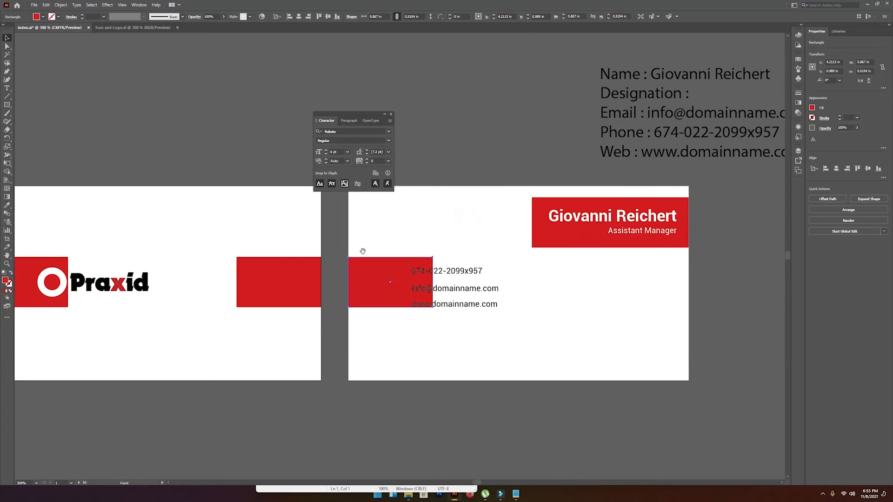
pyautogui.moveTo(433, 283); pyautogui.dragTo(367, 283)
pyautogui.moveTo(433, 235); pyautogui.dragTo(499, 370)
pyautogui.moveTo(470, 295); pyautogui.dragTo(448, 291)
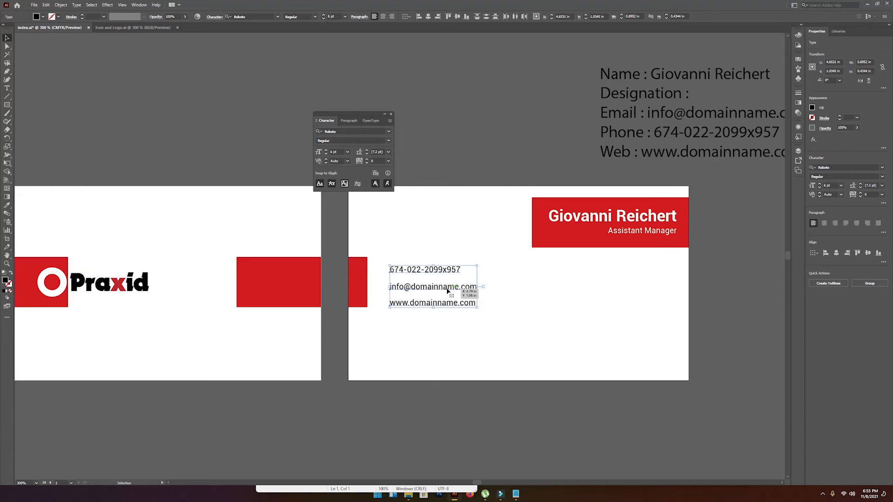
# - Copy the web, phone, mail and home icons from Icon and Logo.ai into index.ai and place them beside and below the contact lines
pyautogui.click(142, 28)
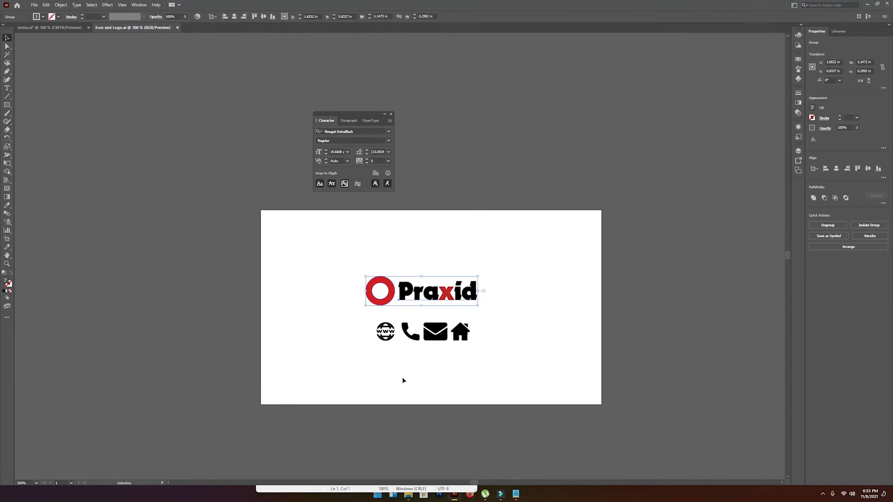
pyautogui.click(358, 361)
pyautogui.press('a')
pyautogui.moveTo(346, 311); pyautogui.dragTo(571, 363)
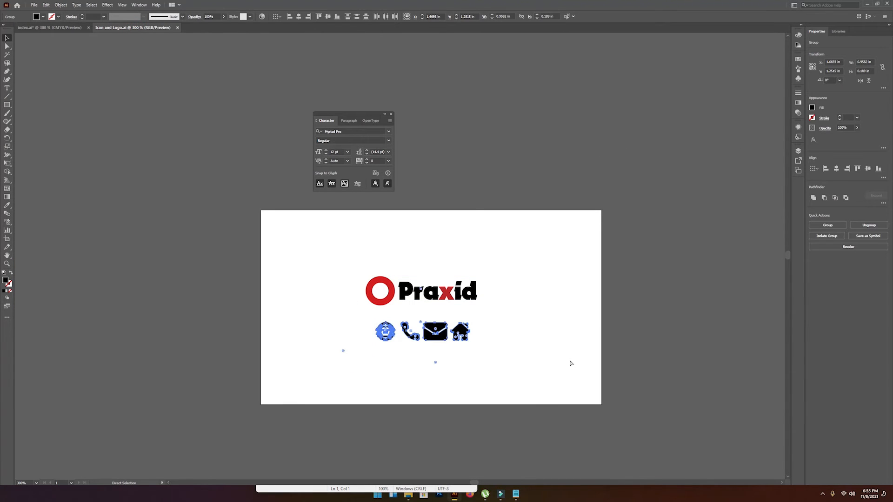
pyautogui.click(49, 27)
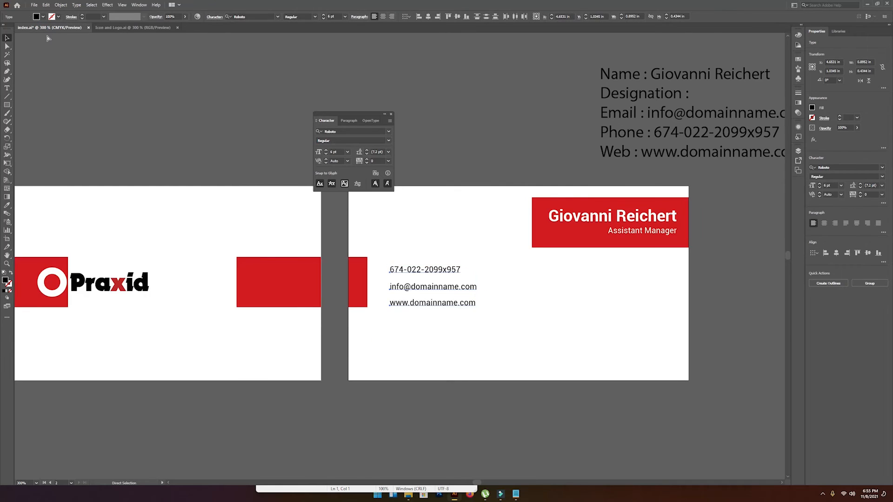
pyautogui.hotkey('ctrl', 'v')
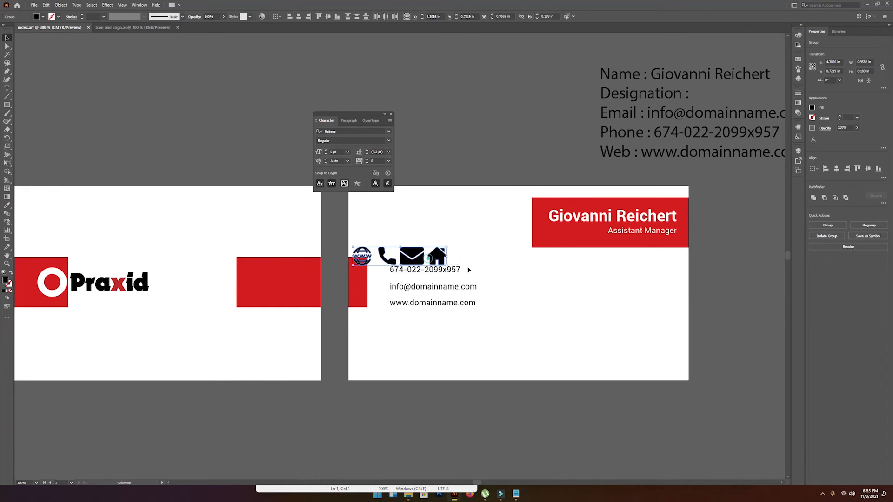
pyautogui.moveTo(570, 325); pyautogui.dragTo(571, 323)
pyautogui.click(570, 321)
pyautogui.moveTo(539, 263); pyautogui.dragTo(529, 306)
pyautogui.moveTo(428, 295); pyautogui.dragTo(557, 354)
pyautogui.press('space')
pyautogui.moveTo(522, 280); pyautogui.dragTo(467, 276)
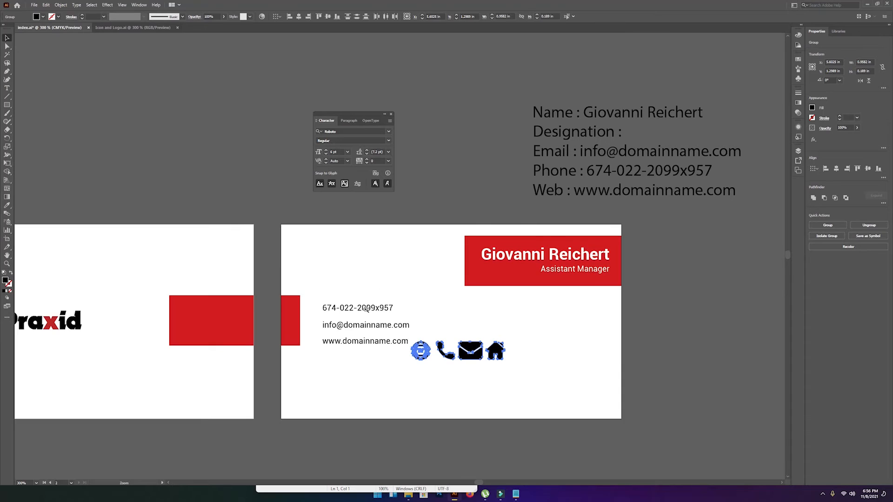
# - Move the three contact lines up slightly alongside the narrow red strip
pyautogui.click(366, 308)
pyautogui.click(384, 301)
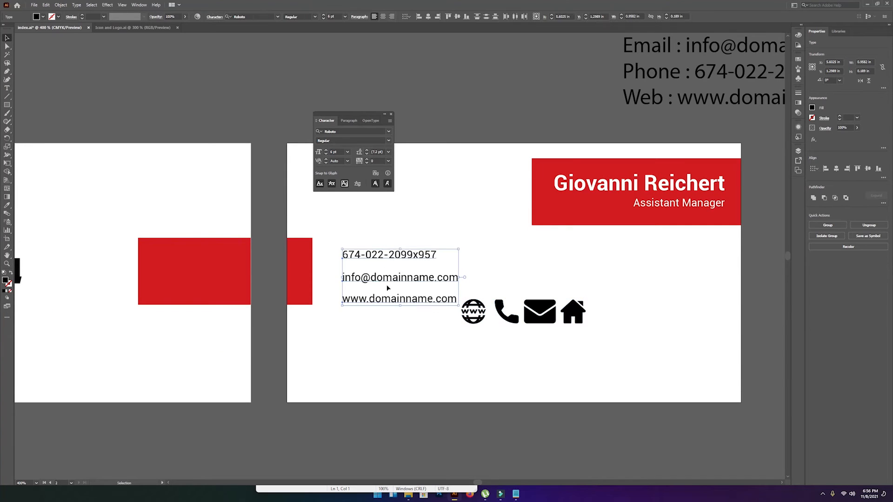
pyautogui.moveTo(384, 253); pyautogui.dragTo(384, 246)
pyautogui.click(533, 384)
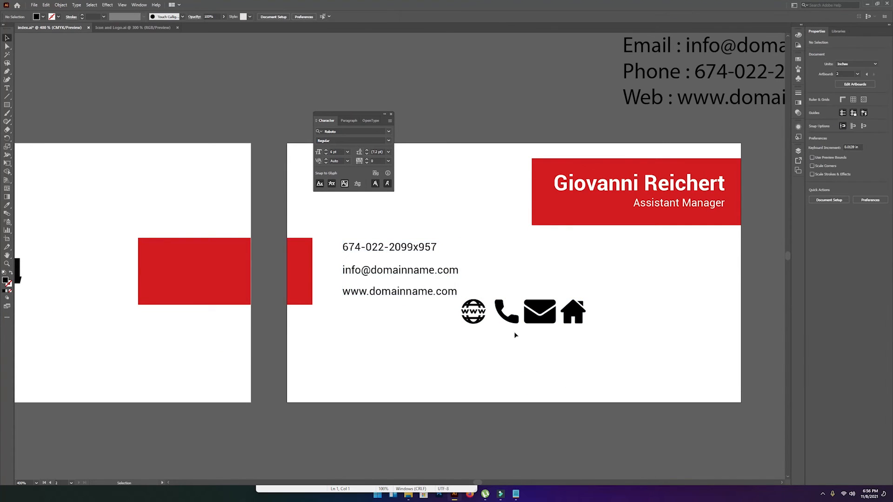
# - Move the phone, mail and web icons near the start of the contact lines and set the home icon aside lower on the card
pyautogui.moveTo(508, 320); pyautogui.dragTo(336, 266)
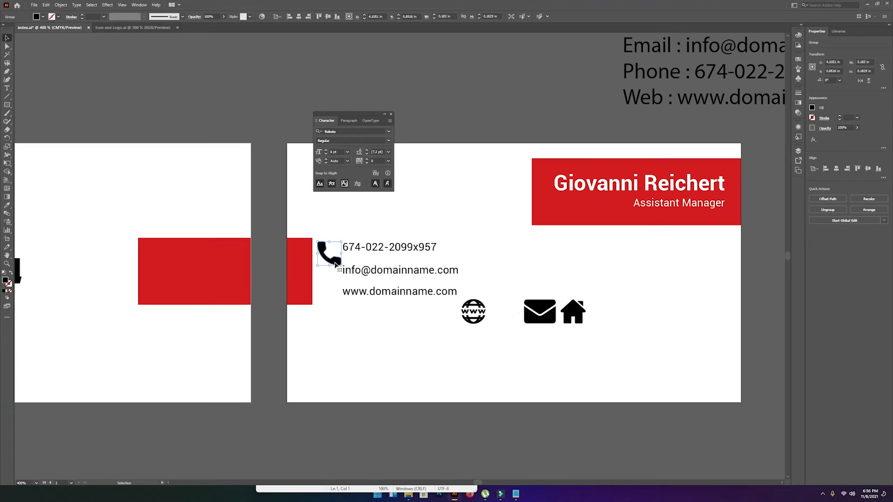
pyautogui.moveTo(541, 314); pyautogui.dragTo(330, 277)
pyautogui.moveTo(573, 317); pyautogui.dragTo(408, 366)
pyautogui.moveTo(471, 318); pyautogui.dragTo(336, 322)
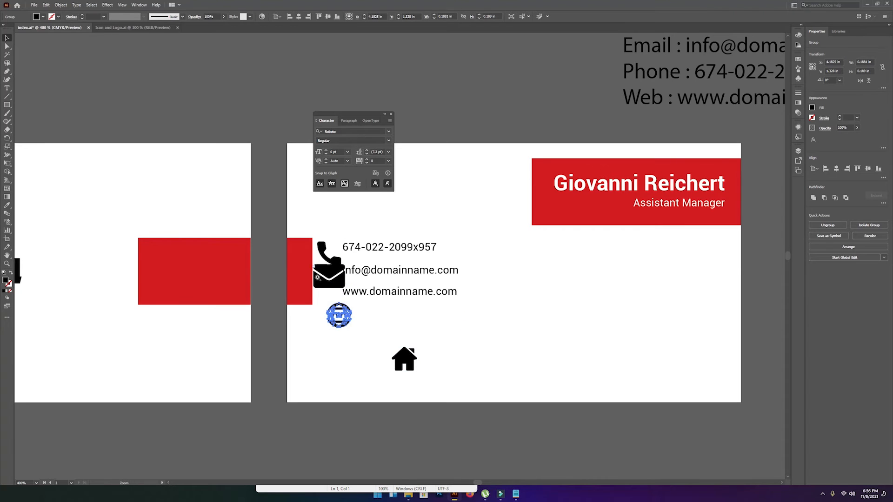
# - Scale down the phone, mail and web icons together to suit the small contact text
pyautogui.hotkey('ctrl', '+')
pyautogui.hotkey('ctrl', '+')
pyautogui.moveTo(319, 279); pyautogui.dragTo(414, 277)
pyautogui.moveTo(477, 266); pyautogui.dragTo(400, 354)
pyautogui.moveTo(448, 223); pyautogui.dragTo(454, 313)
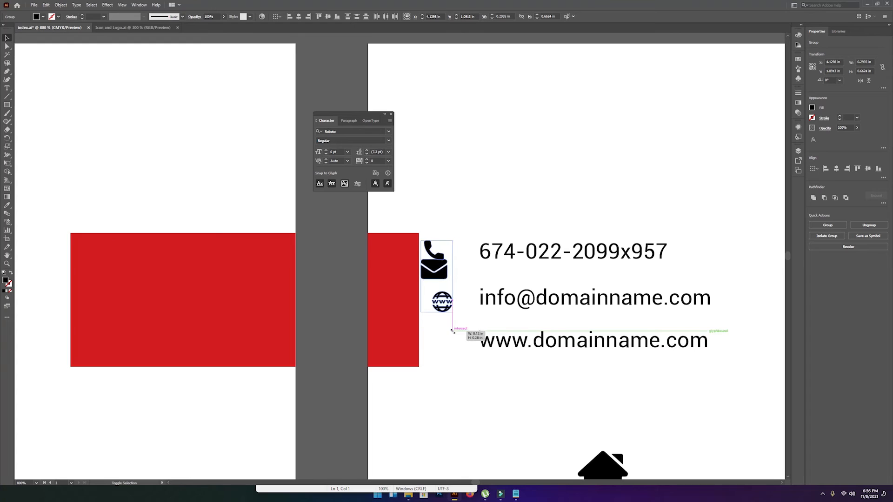
pyautogui.click(449, 353)
# - Space the three icons vertically beside the red strip and move the phone, email and web texts next to their matching icons
pyautogui.moveTo(432, 251); pyautogui.dragTo(442, 329)
pyautogui.moveTo(530, 259); pyautogui.dragTo(516, 247)
pyautogui.moveTo(522, 299)
pyautogui.mouseDown()
pyautogui.moveTo(517, 293)
pyautogui.moveTo(534, 289)
pyautogui.moveTo(511, 288)
pyautogui.mouseUp()
pyautogui.moveTo(508, 343); pyautogui.dragTo(498, 329)
# - Align the three icons on their horizontal centers and left-align the three contact lines
pyautogui.moveTo(432, 194); pyautogui.dragTo(443, 355)
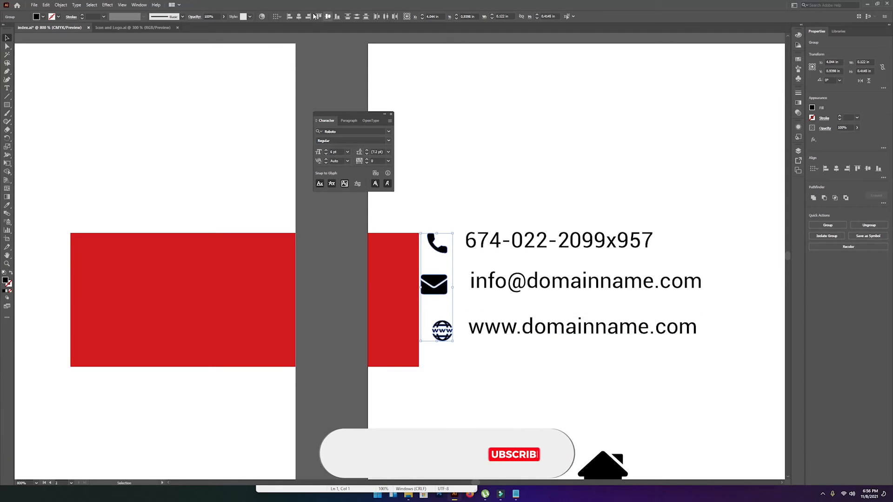
pyautogui.click(298, 16)
pyautogui.moveTo(509, 163); pyautogui.dragTo(532, 317)
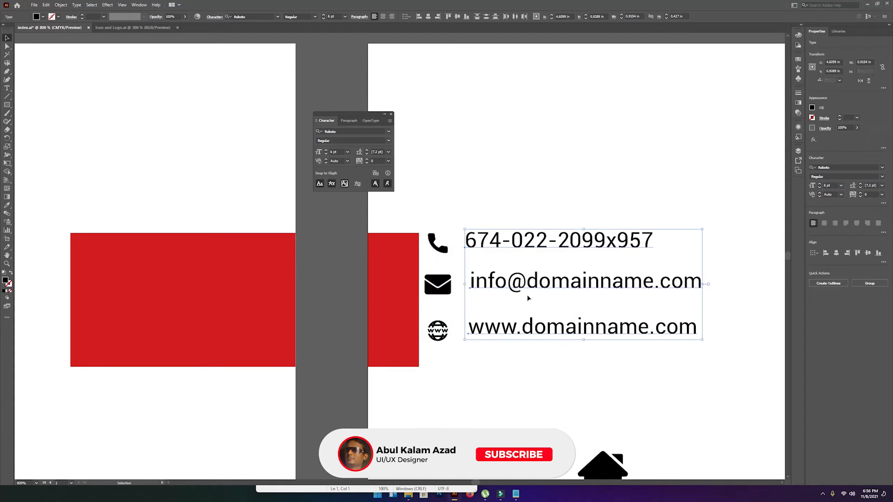
pyautogui.click(417, 18)
pyautogui.click(551, 169)
# - Extend the contact side's narrow red strip downward to make room for a fourth contact row
pyautogui.moveTo(456, 363); pyautogui.dragTo(487, 254)
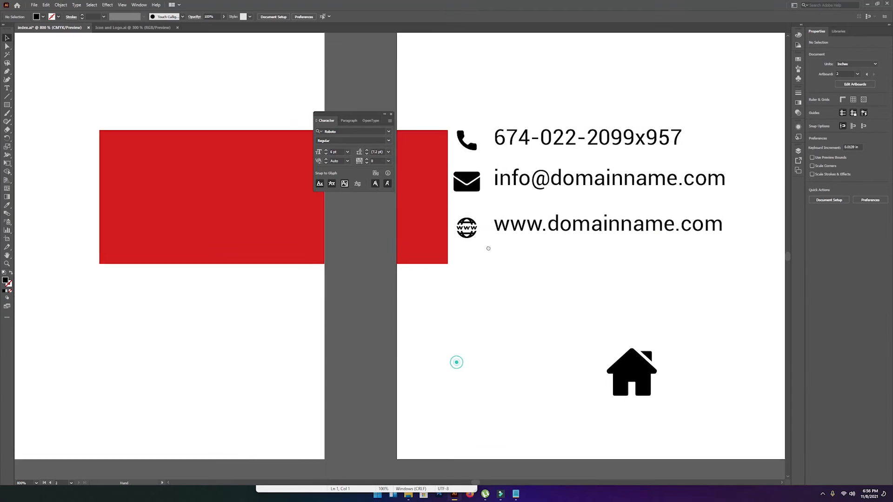
pyautogui.click(426, 243)
pyautogui.moveTo(424, 254); pyautogui.dragTo(424, 284)
# - Place the home icon at a reduced size below the web icon and distribute the four icons vertically by their centers
pyautogui.click(584, 283)
pyautogui.moveTo(624, 370); pyautogui.dragTo(477, 298)
pyautogui.click(465, 89)
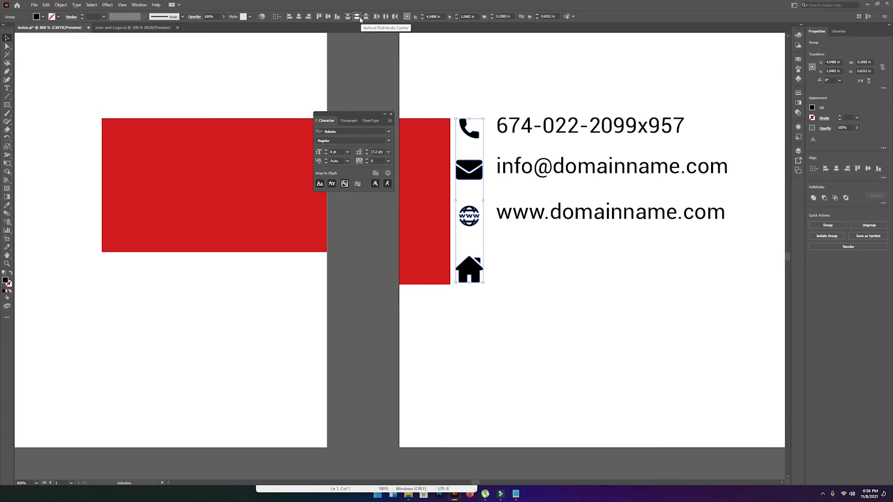
pyautogui.click(357, 16)
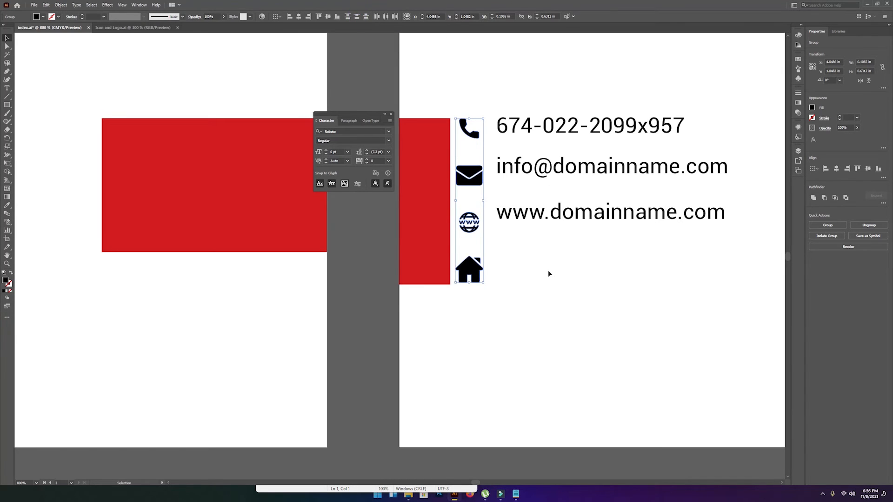
# - Scale the email, phone and home icons down slightly beside the narrow red strip
pyautogui.click(548, 272)
pyautogui.click(479, 174)
pyautogui.moveTo(484, 166)
pyautogui.mouseDown()
pyautogui.moveTo(501, 169)
pyautogui.moveTo(476, 170)
pyautogui.mouseUp()
pyautogui.click(474, 138)
pyautogui.moveTo(479, 139); pyautogui.dragTo(475, 134)
pyautogui.click(482, 275)
pyautogui.moveTo(484, 281); pyautogui.dragTo(472, 266)
# - Align the four contact icons on their horizontal centers and distribute them evenly in the vertical direction
pyautogui.moveTo(462, 103); pyautogui.dragTo(463, 298)
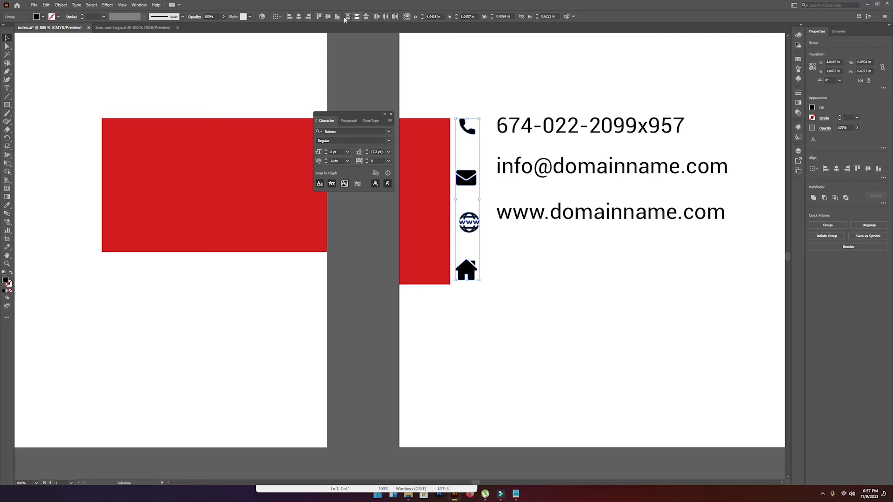
pyautogui.click(299, 17)
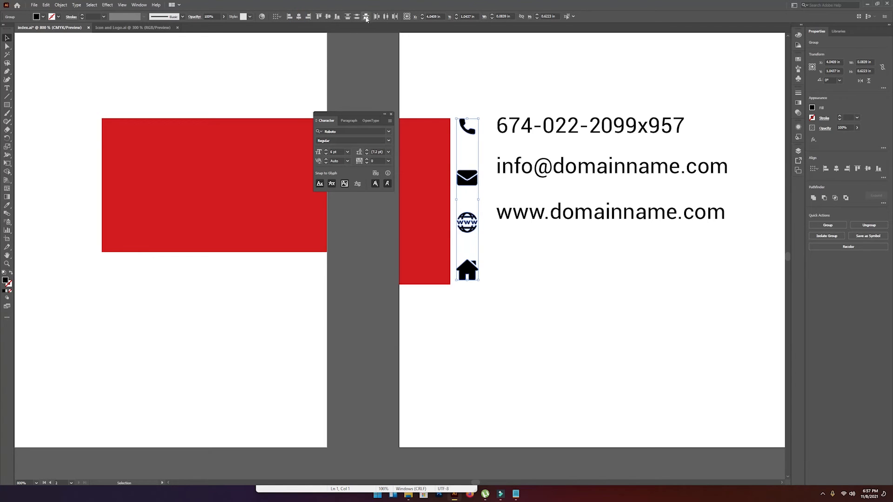
pyautogui.click(367, 17)
# - Vertically center the phone, email and web texts on their matching icons, keeping the icons in place
pyautogui.click(489, 85)
pyautogui.click(524, 124)
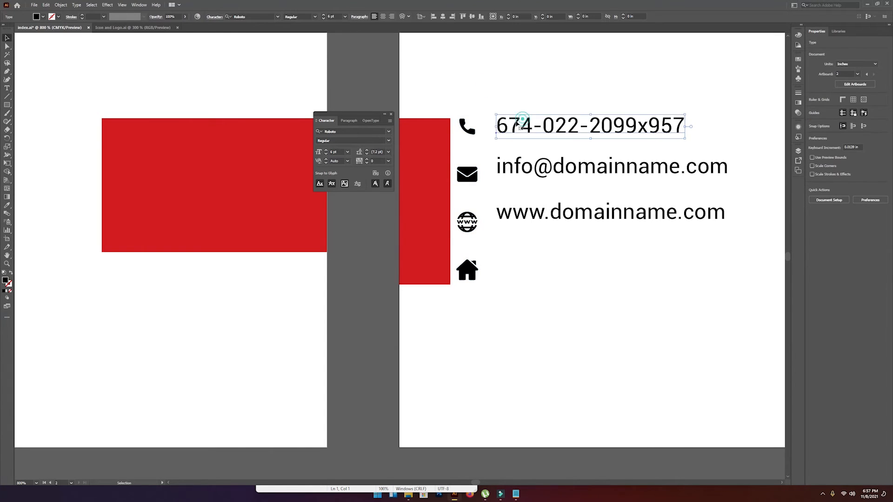
pyautogui.keyDown('shift'); pyautogui.click(466, 127); pyautogui.keyUp('shift')
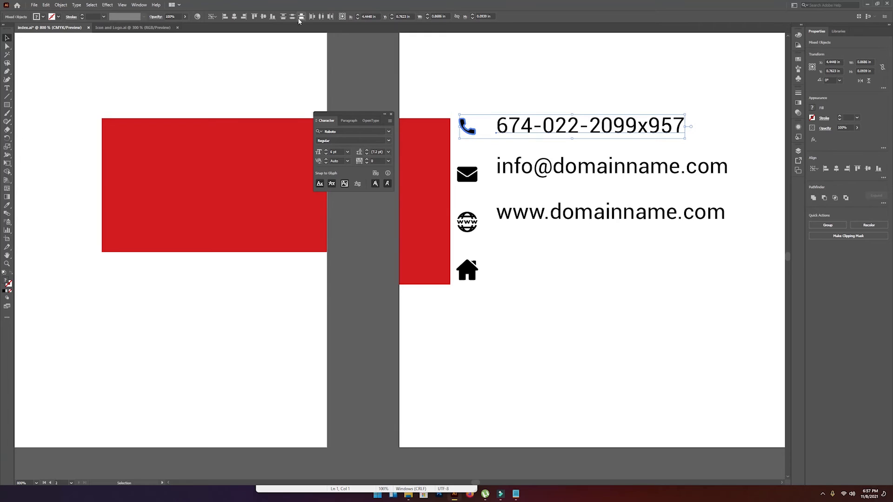
pyautogui.click(517, 166)
pyautogui.keyDown('shift'); pyautogui.click(472, 173); pyautogui.keyUp('shift')
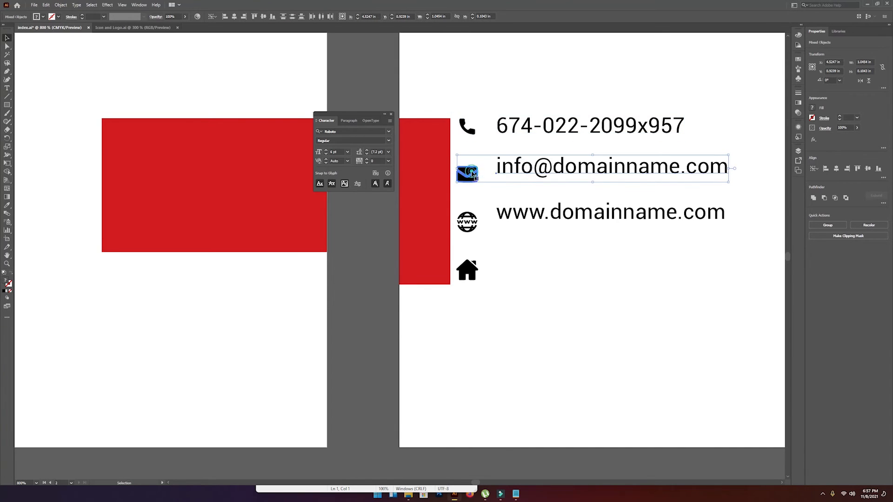
pyautogui.click(264, 17)
pyautogui.click(467, 222)
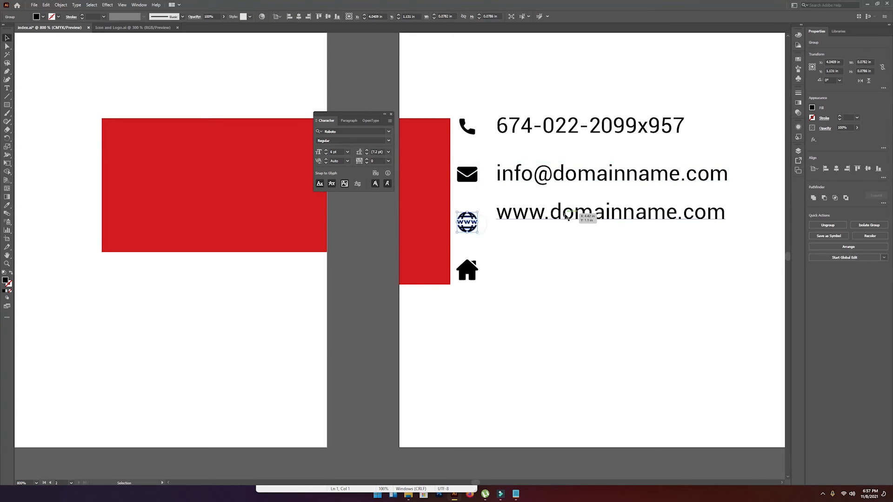
pyautogui.keyDown('shift'); pyautogui.click(568, 216); pyautogui.keyUp('shift')
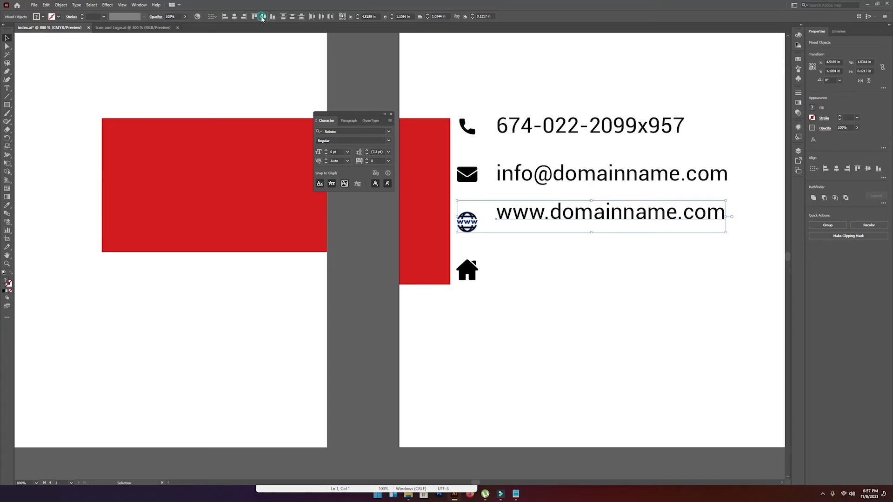
pyautogui.click(479, 226)
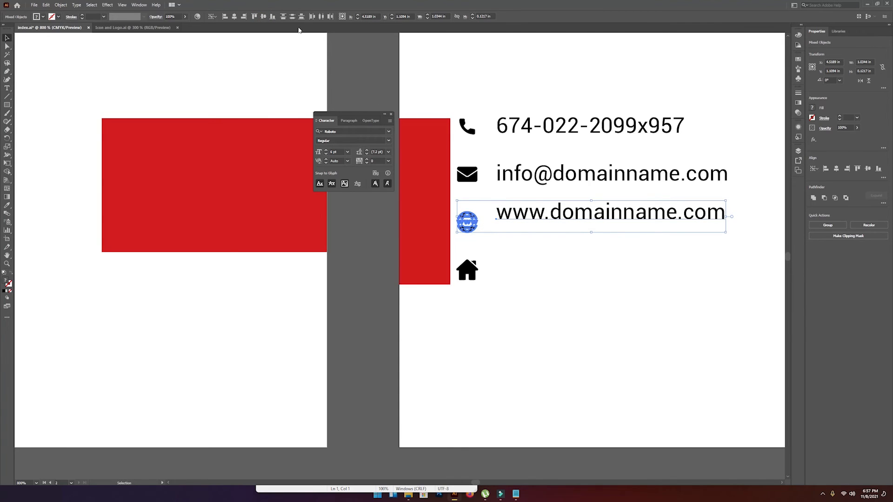
pyautogui.click(263, 17)
pyautogui.click(596, 270)
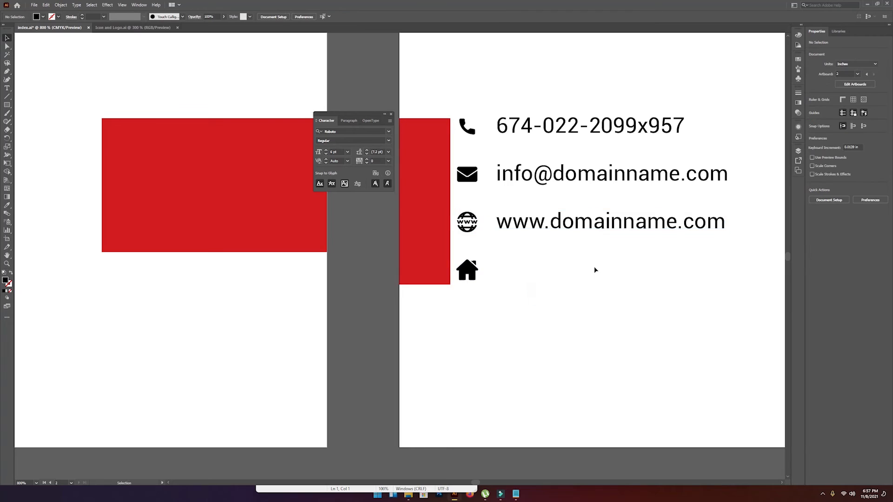
# - Duplicate the web address text straight down beside the home icon
pyautogui.moveTo(652, 247); pyautogui.dragTo(537, 274)
pyautogui.click(517, 226)
pyautogui.click(482, 315)
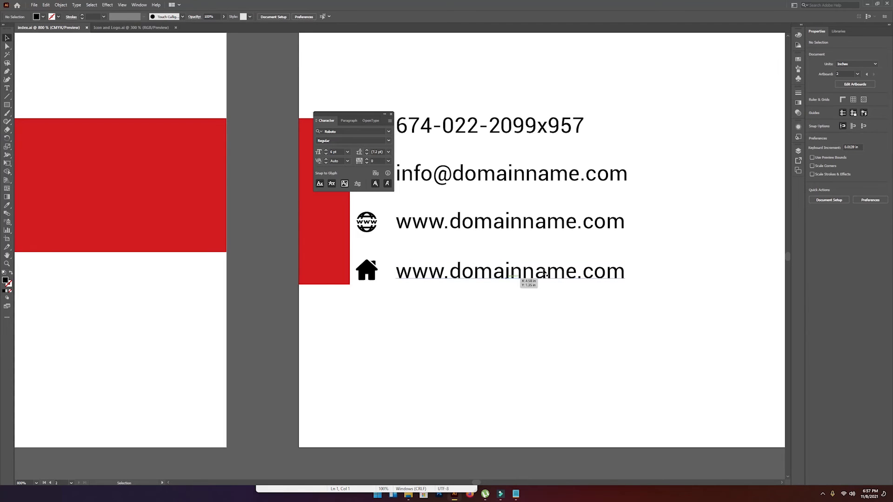
# - Switch to Firefox, search the web for "fake name" and open the Fake Name Generator on namefake.com
pyautogui.click(470, 495)
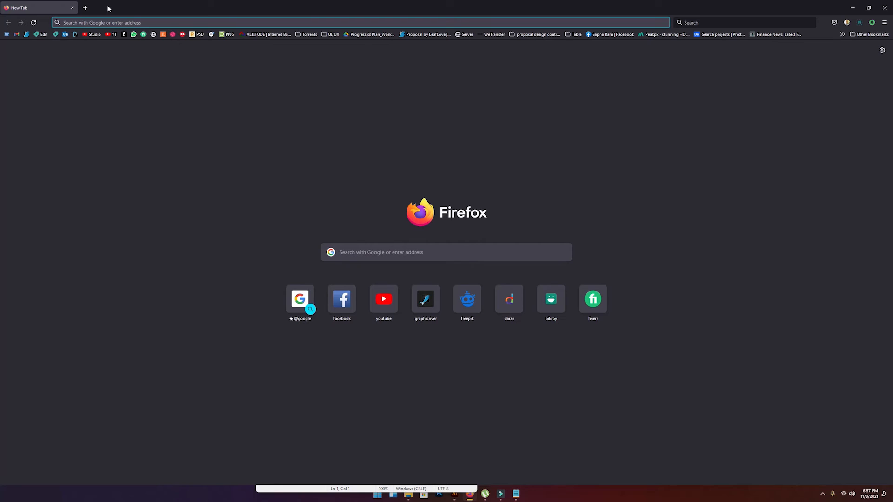
pyautogui.click(85, 8)
pyautogui.click(708, 23)
pyautogui.write('fa')
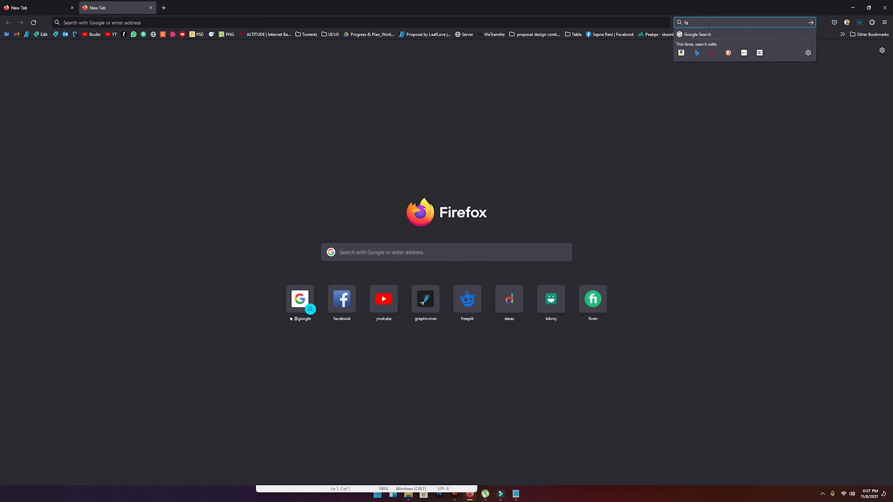
pyautogui.write('ke name')
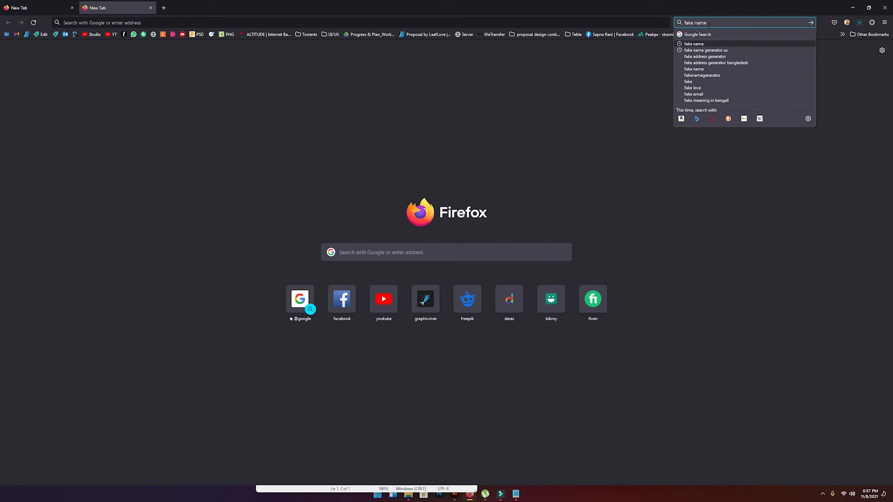
pyautogui.press('Return')
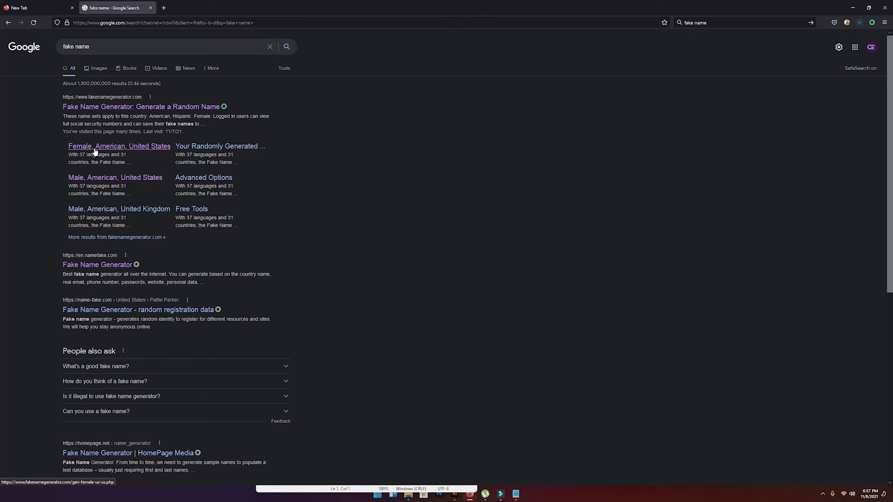
pyautogui.click(98, 266)
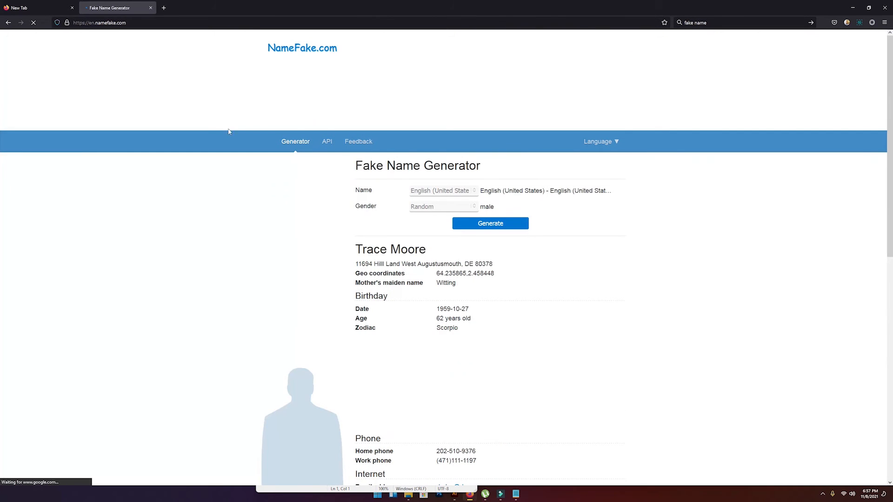
# - Copy the generated street address and paste it over the duplicated text beside the home icon in Illustrator
pyautogui.moveTo(356, 264); pyautogui.dragTo(491, 264)
pyautogui.hotkey('ctrl', 'c')
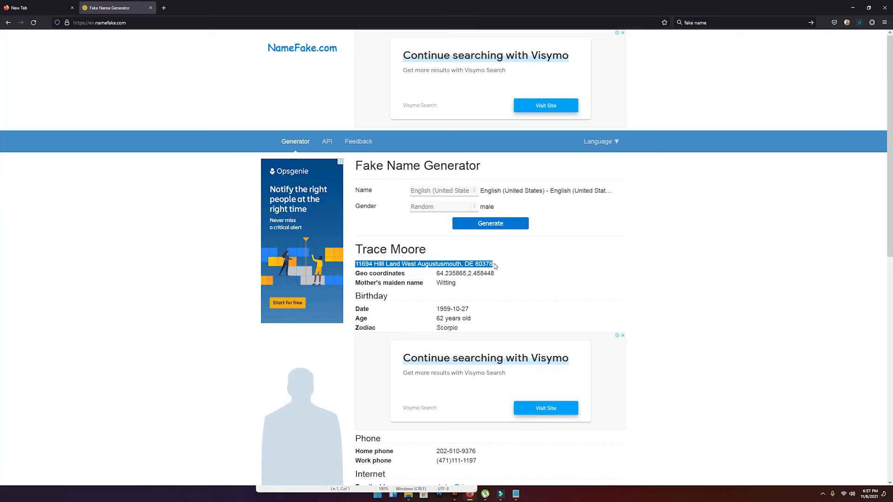
pyautogui.click(852, 7)
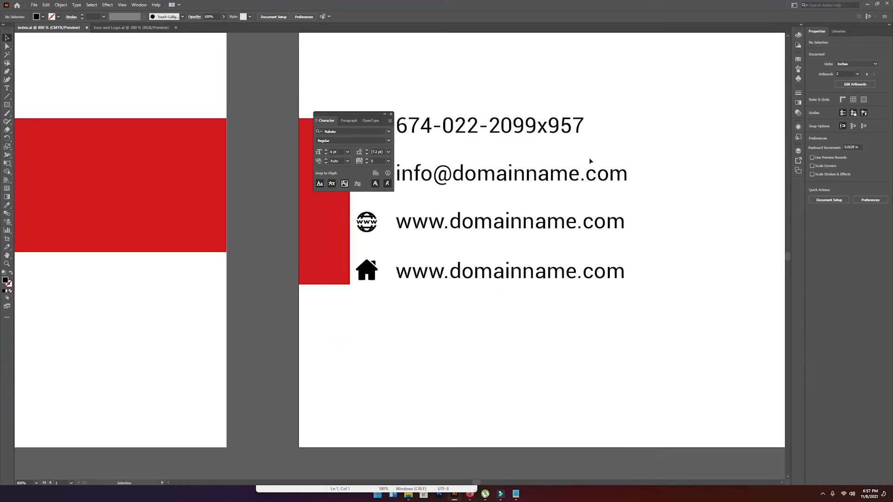
pyautogui.tripleClick(462, 271)
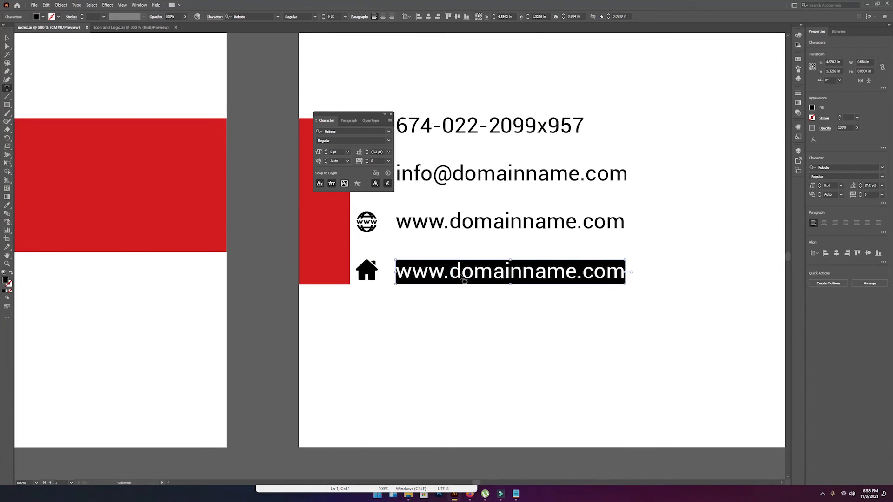
pyautogui.hotkey('ctrl', 'v')
pyautogui.press('Escape')
pyautogui.click(574, 345)
# - Nudge all contact icons and texts together slightly right, away from the narrow red strip
pyautogui.press('Tab')
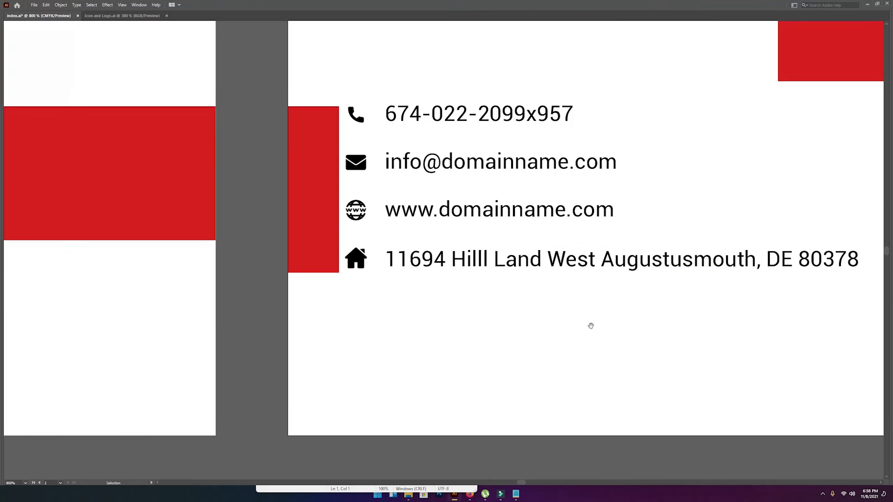
pyautogui.keyDown('ctrl'); pyautogui.keyDown('alt'); pyautogui.click(608, 307); pyautogui.keyUp('alt'); pyautogui.keyUp('ctrl')
pyautogui.keyDown('ctrl'); pyautogui.keyDown('alt'); pyautogui.click(608, 307); pyautogui.keyUp('alt'); pyautogui.keyUp('ctrl')
pyautogui.moveTo(370, 212); pyautogui.dragTo(487, 282)
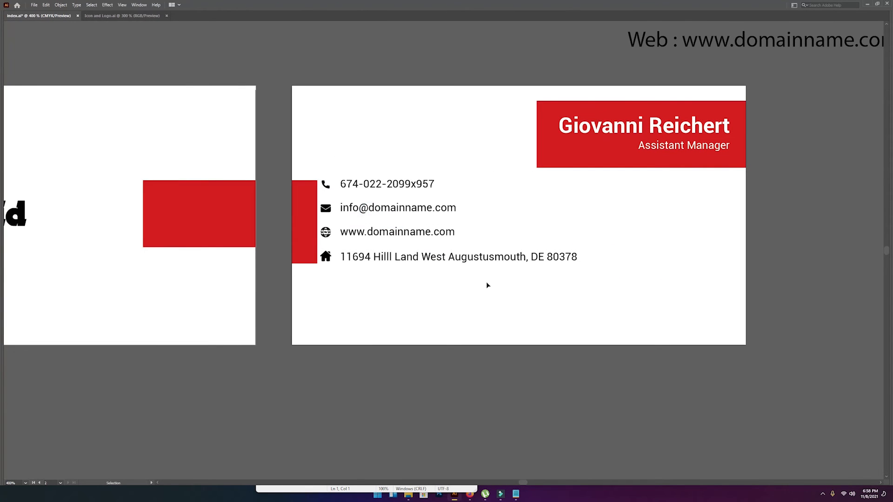
pyautogui.keyDown('alt'); pyautogui.click(441, 275); pyautogui.keyUp('alt')
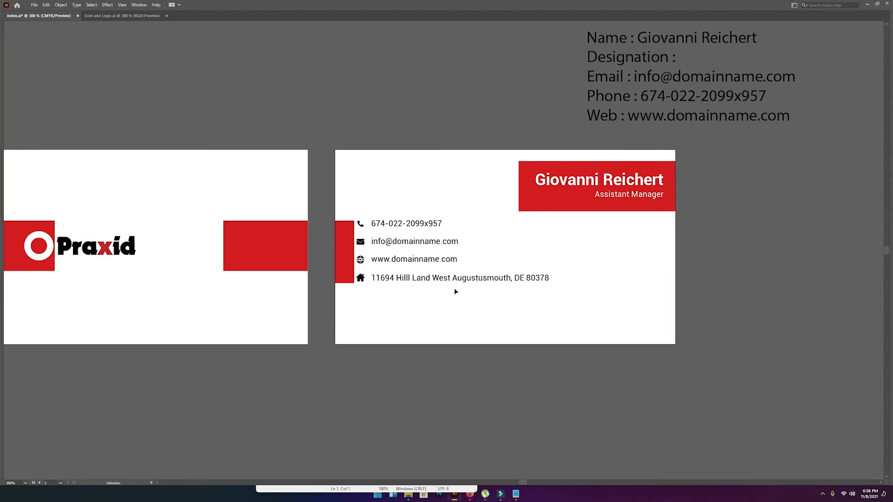
pyautogui.keyDown('ctrl'); pyautogui.click(412, 232); pyautogui.keyUp('ctrl')
pyautogui.keyDown('ctrl'); pyautogui.click(413, 232); pyautogui.keyUp('ctrl')
pyautogui.moveTo(512, 356); pyautogui.dragTo(435, 215)
pyautogui.moveTo(367, 292); pyautogui.dragTo(377, 295)
pyautogui.press('Right')
pyautogui.press('Right')
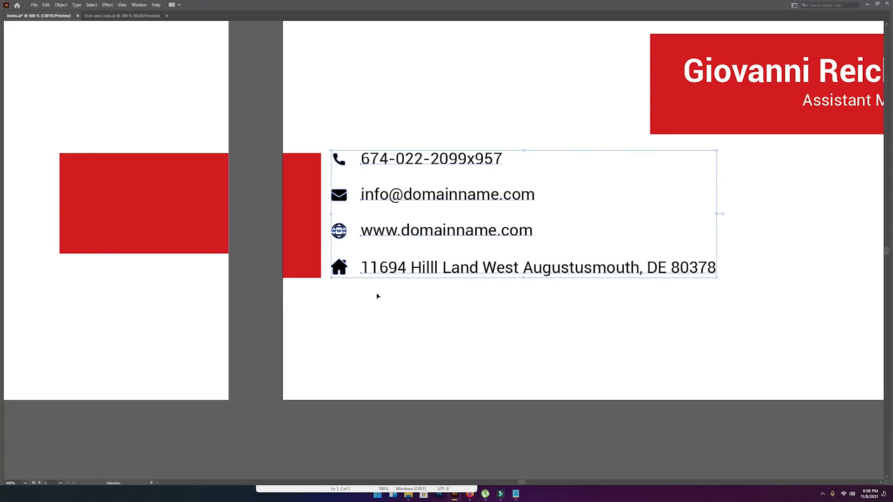
# - Nudge only the four contact text lines slightly right to widen the gap from their icons
pyautogui.click(403, 339)
pyautogui.moveTo(439, 227); pyautogui.dragTo(480, 315)
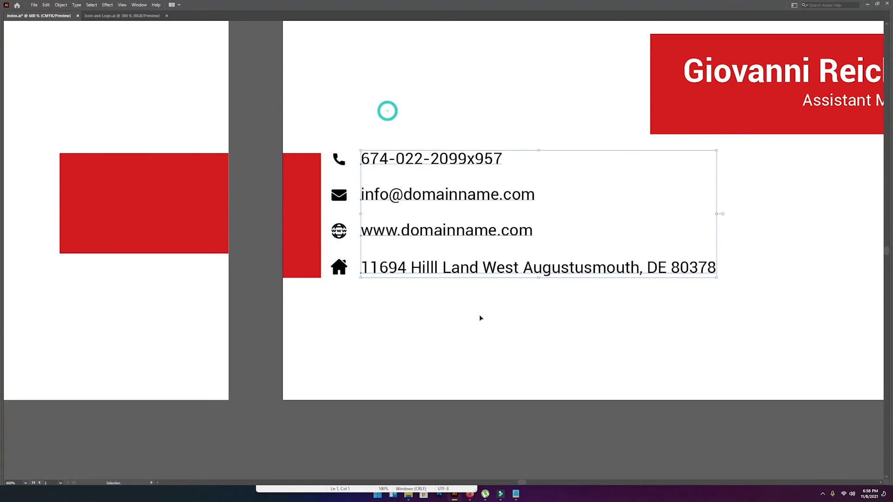
pyautogui.press('Right')
pyautogui.press('Right')
pyautogui.click(480, 319)
# - Left-align the four contact lines to the phone number and save the document
pyautogui.moveTo(397, 99); pyautogui.dragTo(414, 339)
pyautogui.click(397, 161)
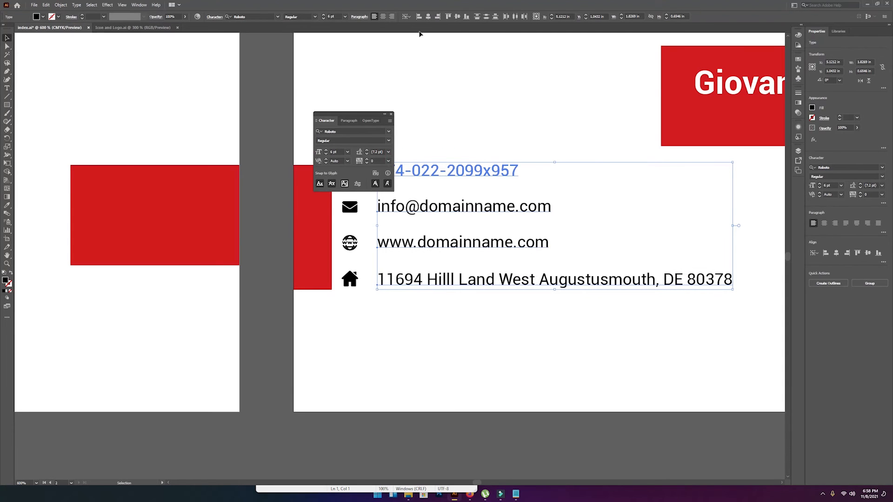
pyautogui.click(435, 78)
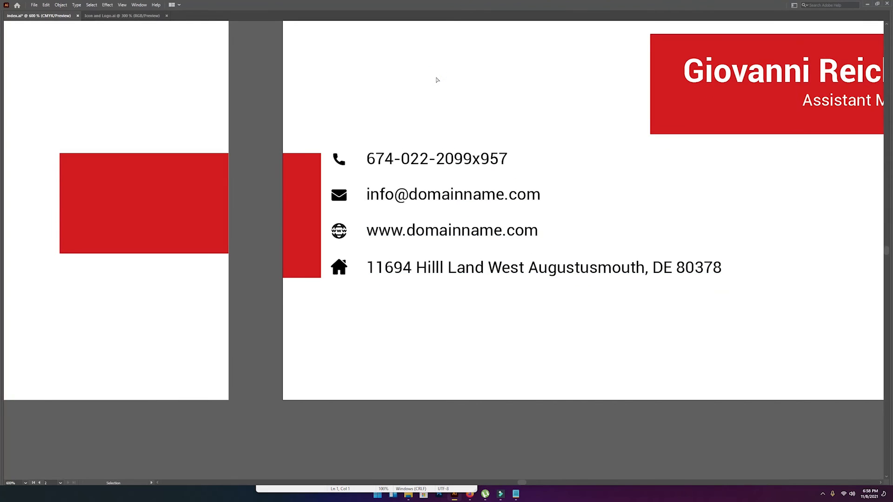
pyautogui.hotkey('ctrl', 's')
# - Sample the red bar's color onto the name and job title, and lighten their fill to pink F2BBBB
pyautogui.moveTo(741, 118); pyautogui.dragTo(574, 151)
pyautogui.click(611, 119)
pyautogui.keyDown('shift'); pyautogui.click(670, 134); pyautogui.keyUp('shift')
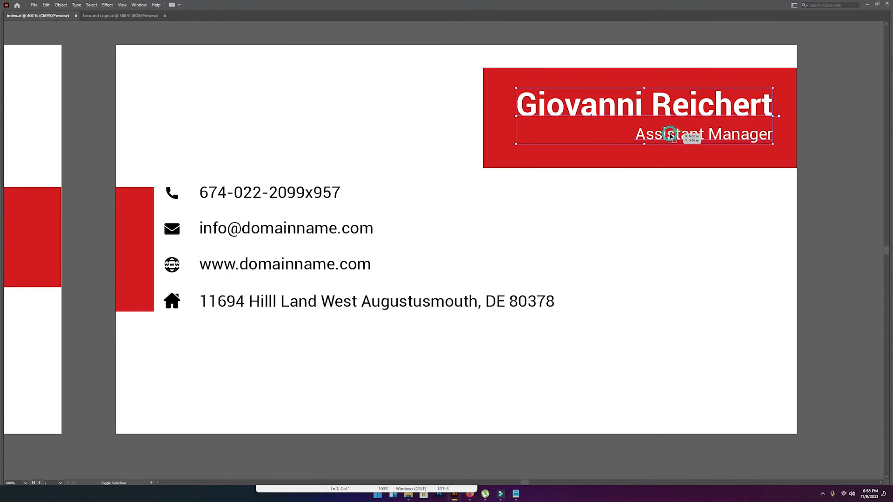
pyautogui.press('i')
pyautogui.click(549, 151)
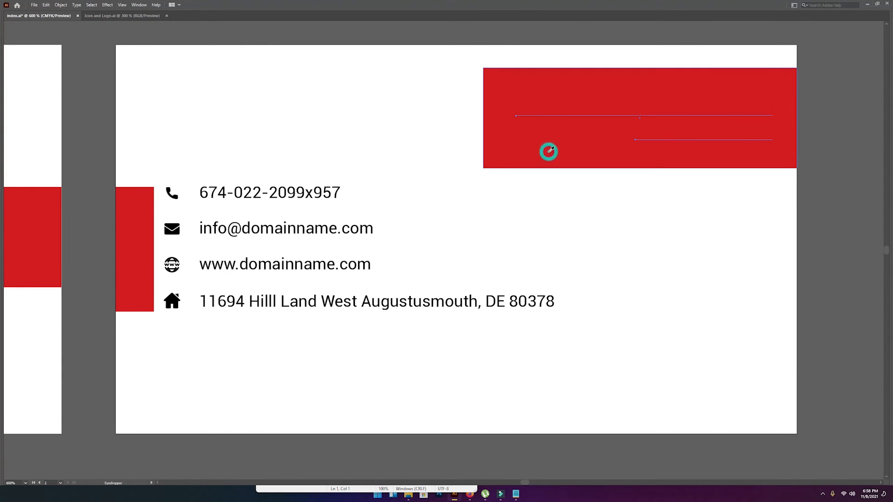
pyautogui.press('Tab')
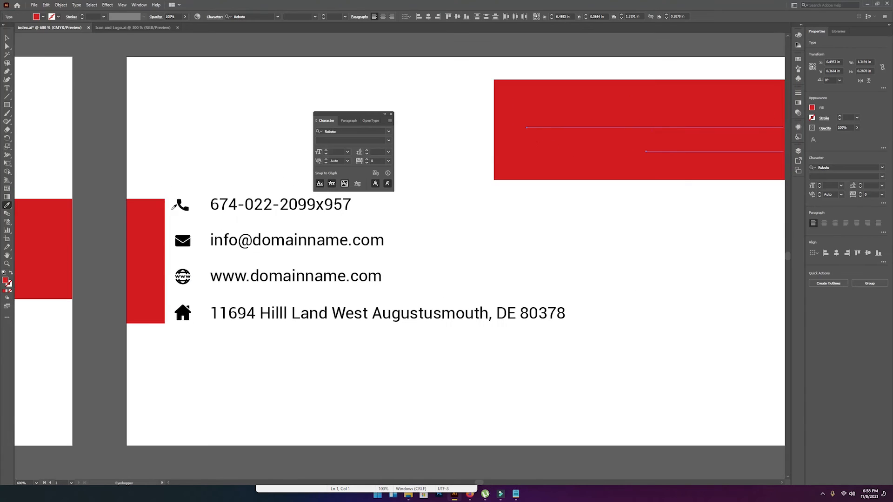
pyautogui.doubleClick(5, 281)
pyautogui.click(420, 214)
pyautogui.moveTo(407, 214); pyautogui.dragTo(375, 203)
pyautogui.click(515, 201)
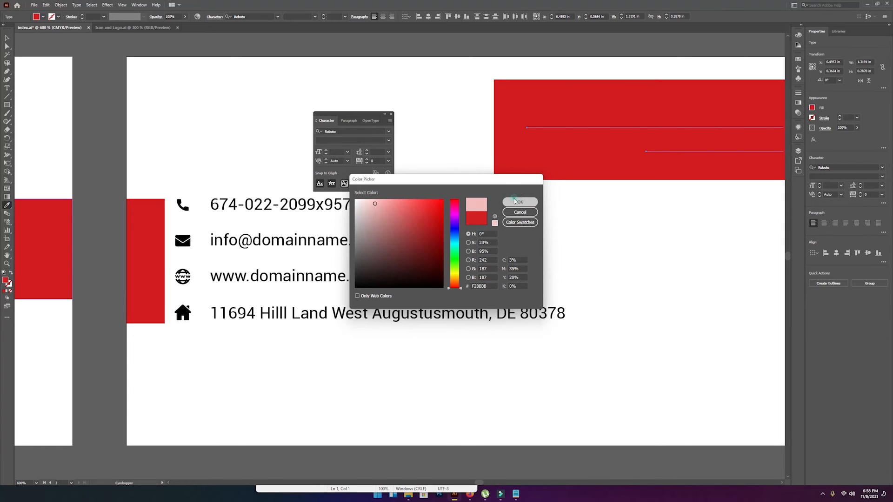
pyautogui.press('Tab')
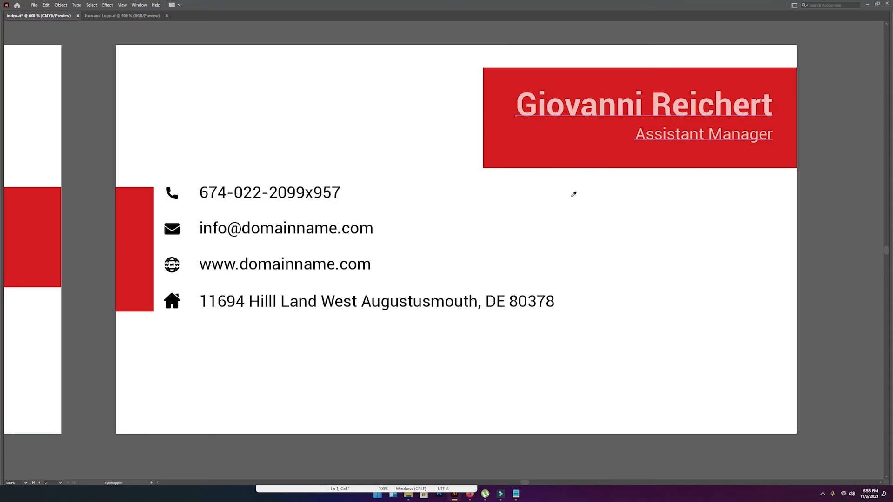
# - Lighten the name and job title fill to the paler pink F4D3D3
pyautogui.hotkey('ctrl', '-')
pyautogui.hotkey('ctrl', '-')
pyautogui.moveTo(636, 202); pyautogui.dragTo(657, 197)
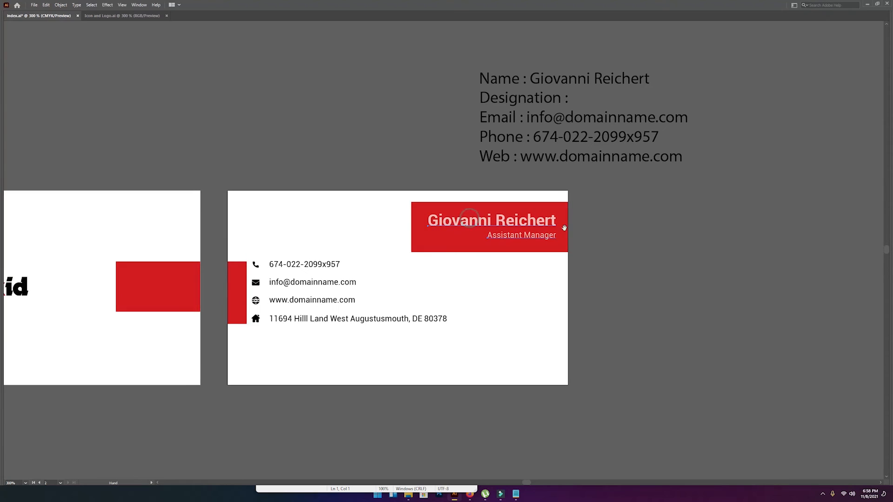
pyautogui.hotkey('ctrl', '+')
pyautogui.moveTo(451, 230); pyautogui.dragTo(616, 190)
pyautogui.press('Tab')
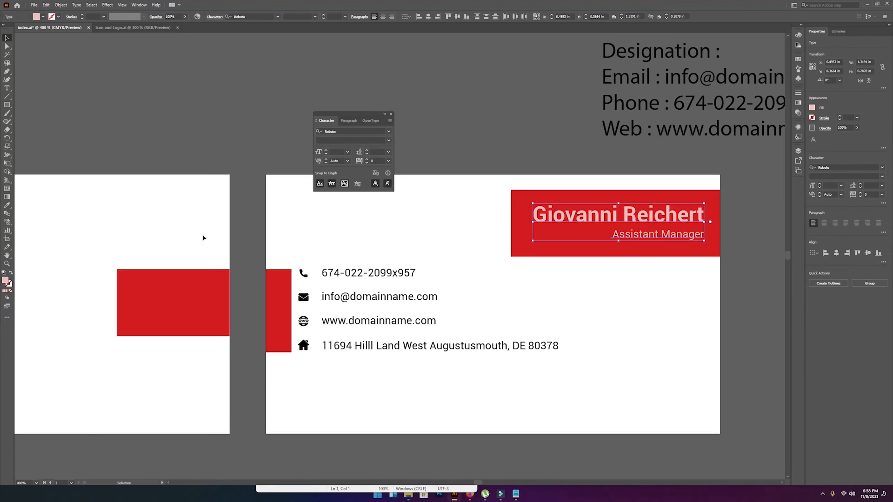
pyautogui.click(9, 279)
pyautogui.doubleClick(8, 279)
pyautogui.click(370, 203)
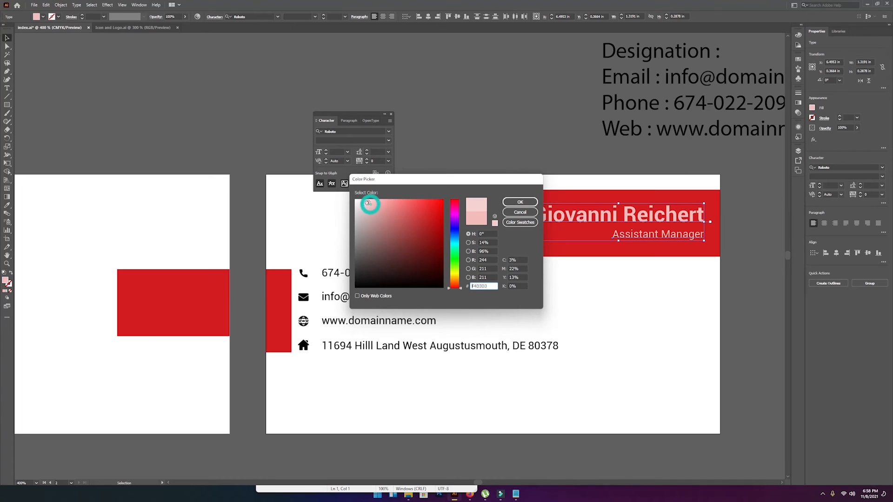
pyautogui.click(517, 202)
pyautogui.click(511, 157)
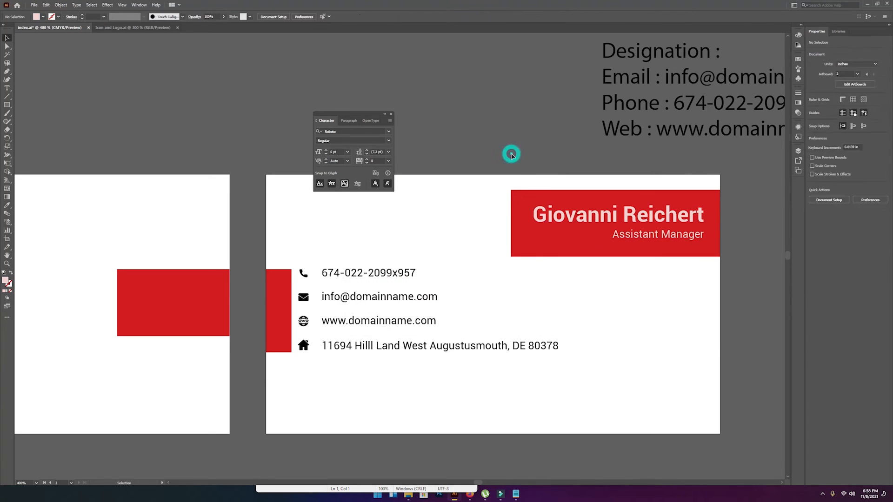
# - Inspect the overall layout of the contact side and the logo side of the card
pyautogui.press('Tab')
pyautogui.moveTo(388, 165); pyautogui.dragTo(570, 165)
pyautogui.keyDown('ctrl'); pyautogui.keyDown('alt'); pyautogui.click(493, 236); pyautogui.keyUp('alt'); pyautogui.keyUp('ctrl')
pyautogui.moveTo(466, 272); pyautogui.dragTo(538, 223)
pyautogui.keyDown('ctrl'); pyautogui.click(552, 227); pyautogui.keyUp('ctrl')
pyautogui.moveTo(408, 245); pyautogui.dragTo(449, 240)
pyautogui.moveTo(244, 217); pyautogui.dragTo(506, 195)
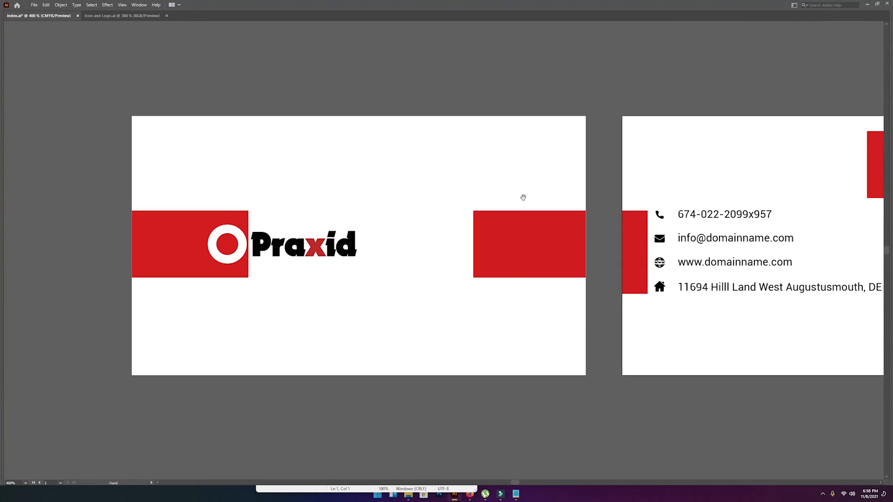
# - Delete the reference text block above the contact side of the card and save the document
pyautogui.moveTo(644, 203); pyautogui.dragTo(497, 204)
pyautogui.keyDown('ctrl'); pyautogui.keyDown('alt'); pyautogui.click(612, 205); pyautogui.keyUp('alt'); pyautogui.keyUp('ctrl')
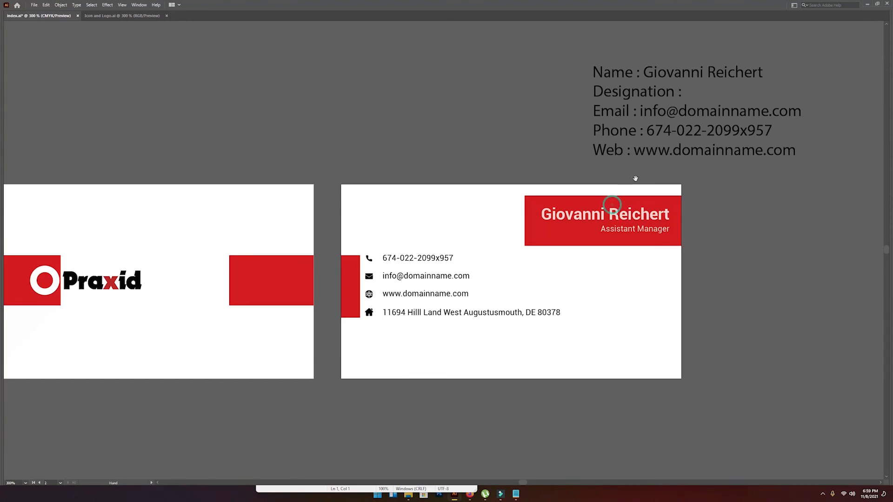
pyautogui.moveTo(636, 178); pyautogui.dragTo(612, 212)
pyautogui.moveTo(511, 63); pyautogui.dragTo(717, 179)
pyautogui.press('Delete')
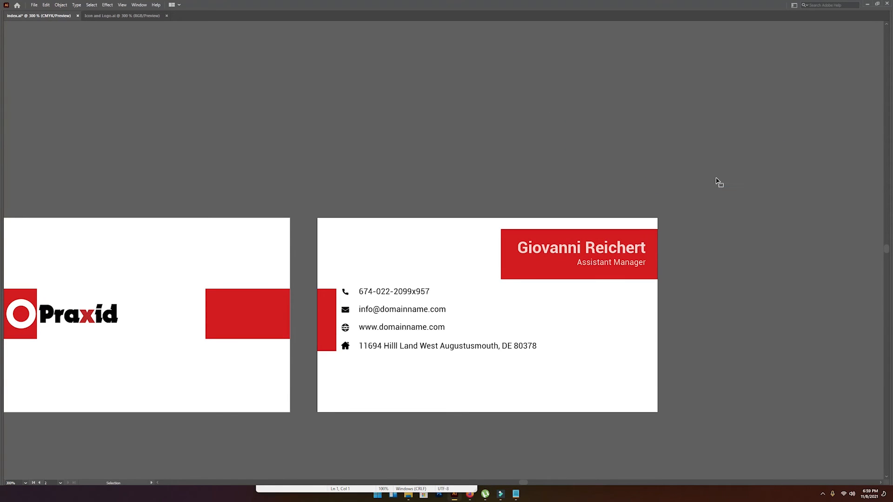
pyautogui.press('a')
pyautogui.hotkey('ctrl', 's')
# - Group the logo and both red bars on the logo side of the card into one object
pyautogui.moveTo(291, 244); pyautogui.dragTo(424, 218)
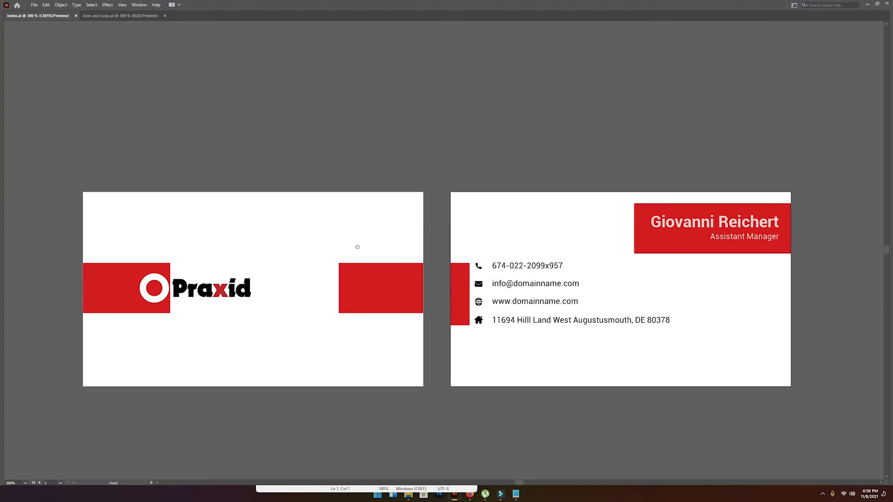
pyautogui.moveTo(358, 246); pyautogui.dragTo(434, 230)
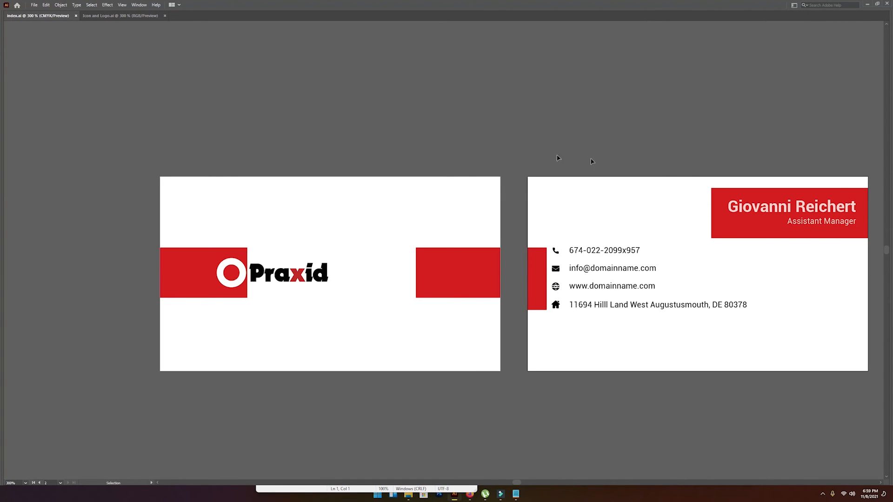
pyautogui.moveTo(739, 160); pyautogui.dragTo(688, 151)
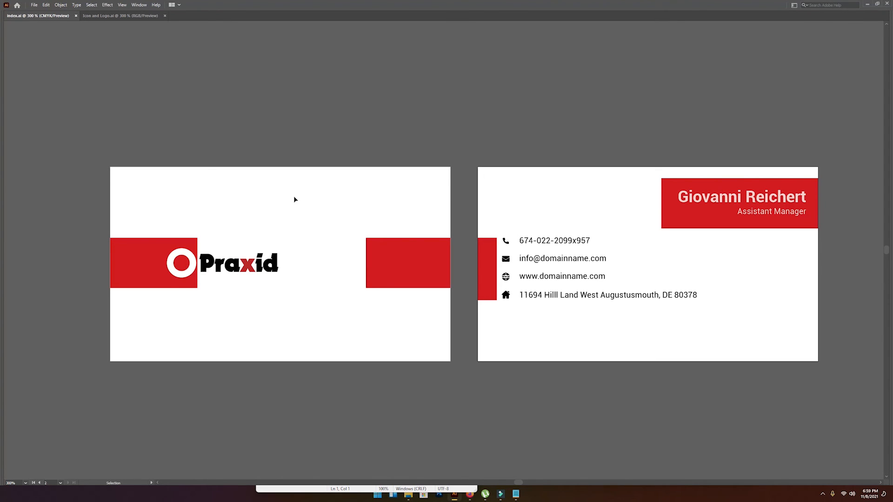
pyautogui.press('space')
pyautogui.moveTo(260, 192); pyautogui.dragTo(288, 170)
pyautogui.click(105, 115)
pyautogui.moveTo(77, 106); pyautogui.dragTo(492, 346)
pyautogui.press('a')
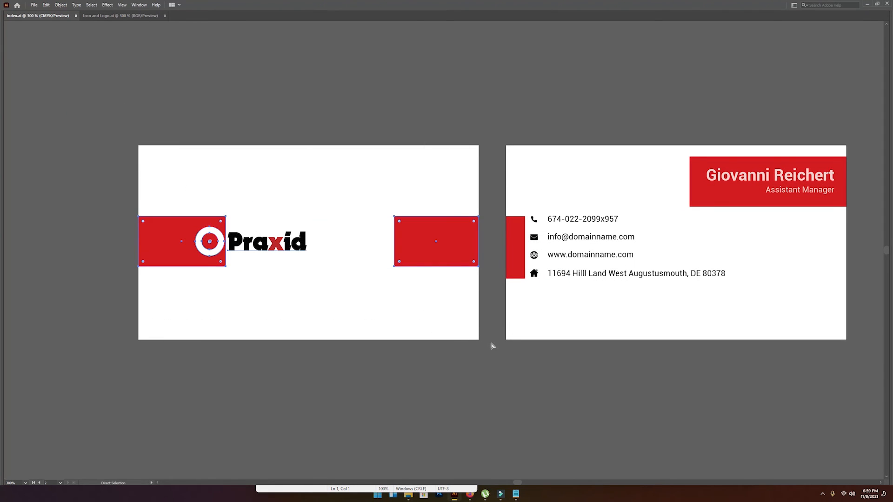
pyautogui.hotkey('ctrl', 'g')
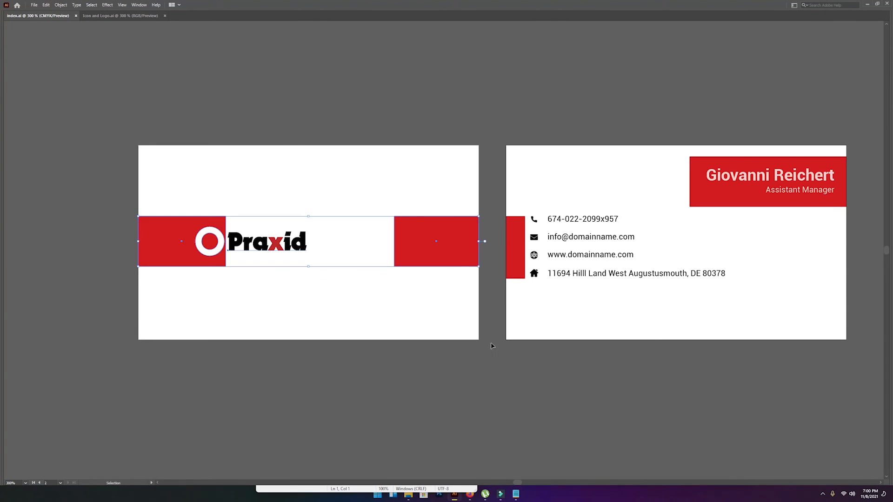
pyautogui.click(515, 296)
# - Select all the text, icons and red bars on the contact side and save the document
pyautogui.press('space')
pyautogui.moveTo(682, 274); pyautogui.dragTo(466, 275)
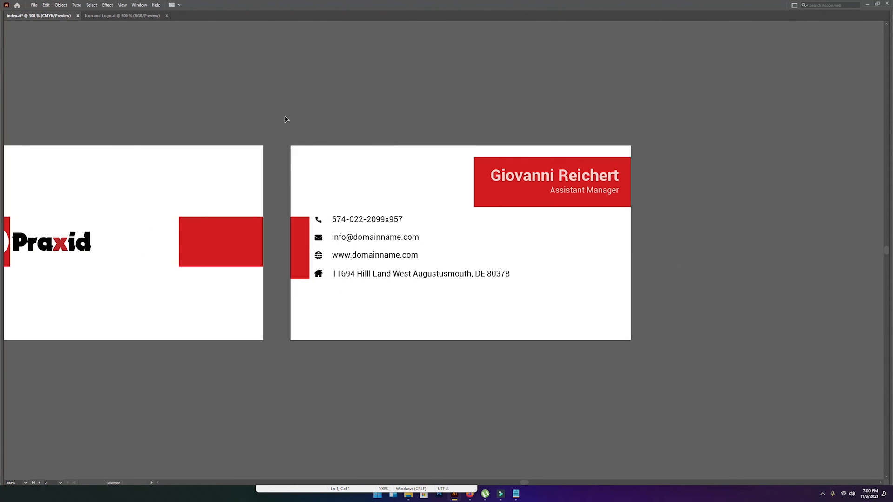
pyautogui.hotkey('ctrl', 'alt', 'a')
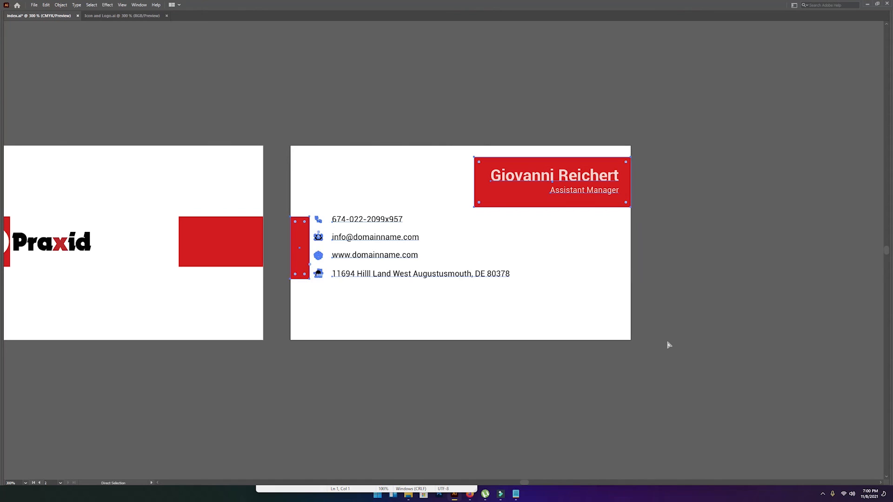
pyautogui.press('space')
pyautogui.moveTo(297, 142); pyautogui.dragTo(513, 105)
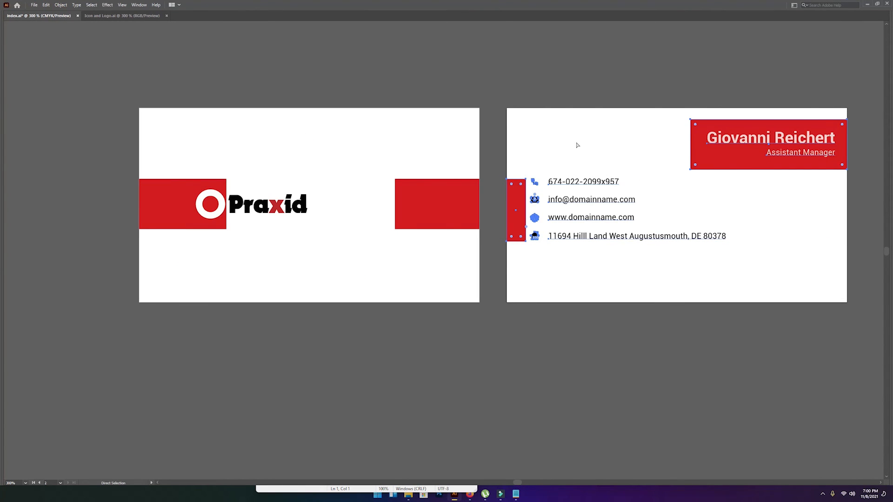
pyautogui.hotkey('ctrl', 's')
# - Convert all the text on the contact side to outlines and clear the selection
pyautogui.press('space')
pyautogui.moveTo(642, 135); pyautogui.dragTo(521, 113)
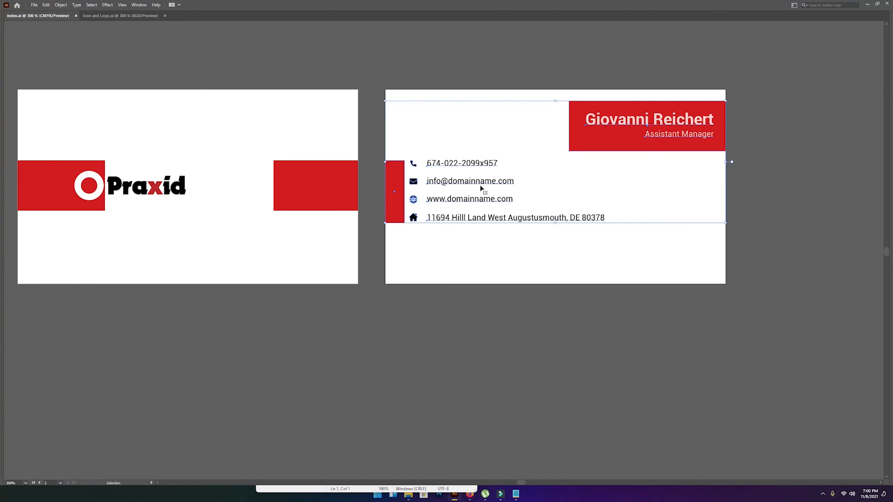
pyautogui.press('ctrl')
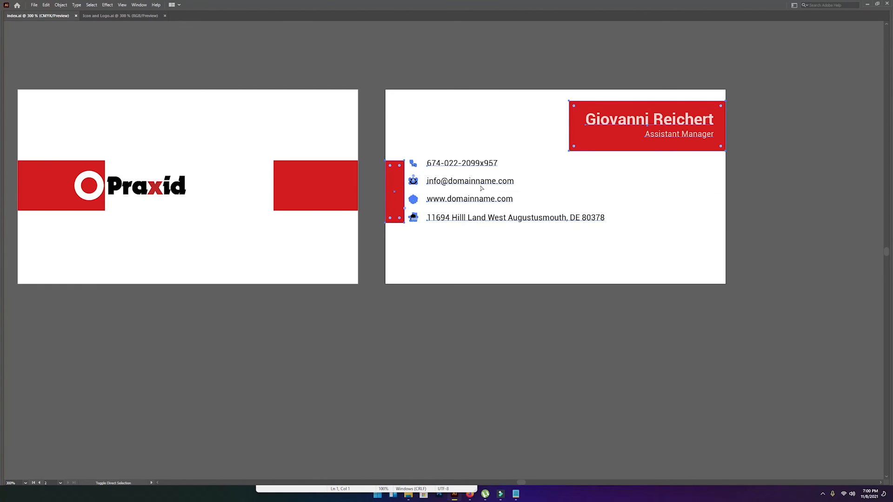
pyautogui.hotkey('ctrl', 'shift', 'o')
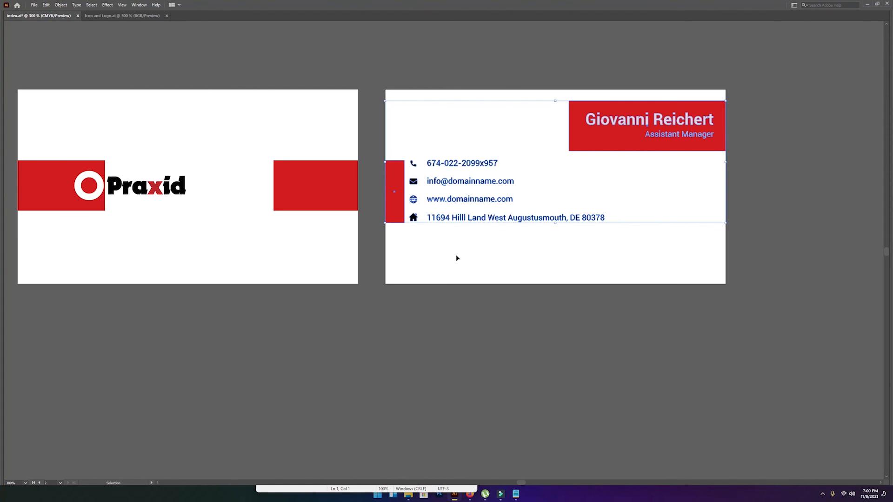
pyautogui.click(483, 251)
# - Save the card as index in Illustrator EPS format in the Business Card folder
pyautogui.press('h')
pyautogui.moveTo(312, 132); pyautogui.dragTo(428, 135)
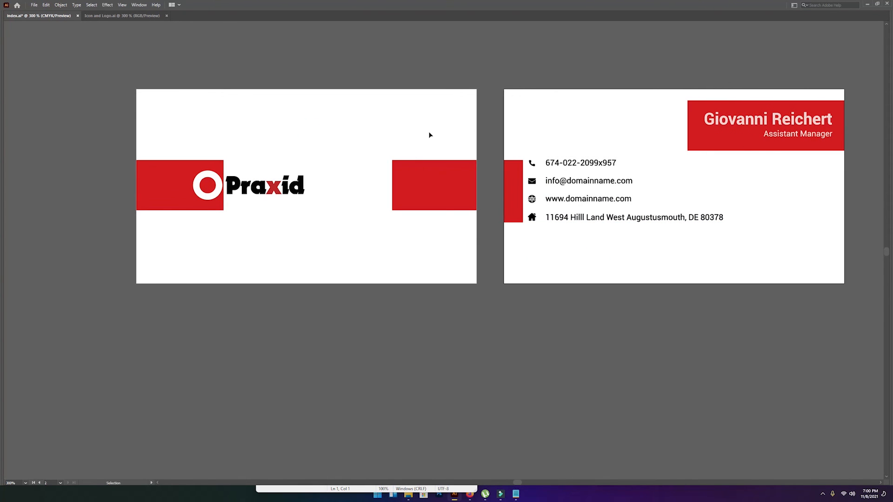
pyautogui.moveTo(538, 120); pyautogui.dragTo(449, 121)
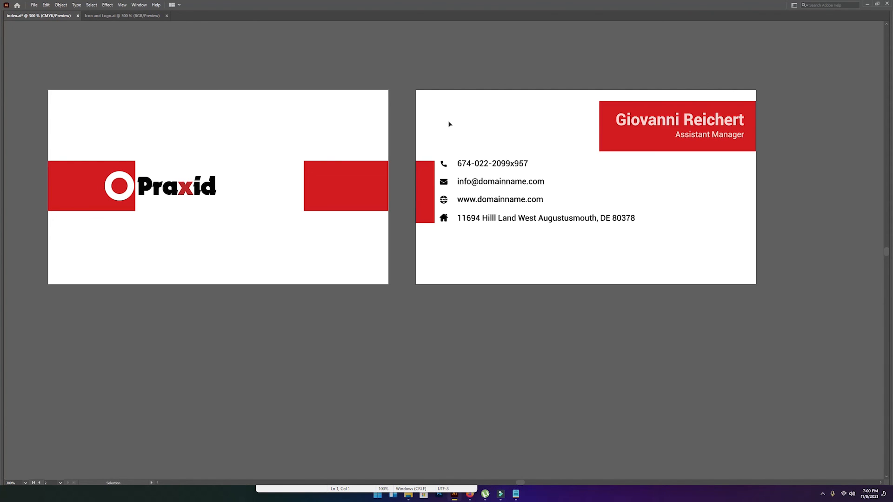
pyautogui.hotkey('ctrl', 'shift', 's')
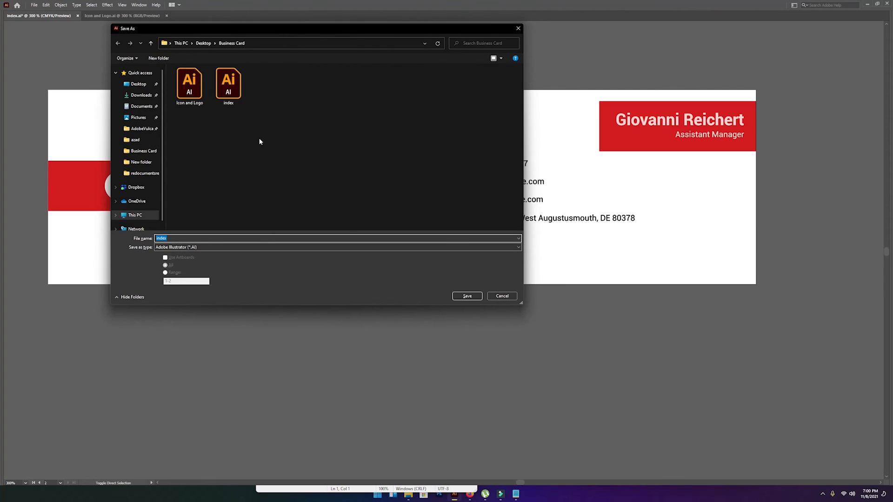
pyautogui.moveTo(225, 30); pyautogui.dragTo(317, 29)
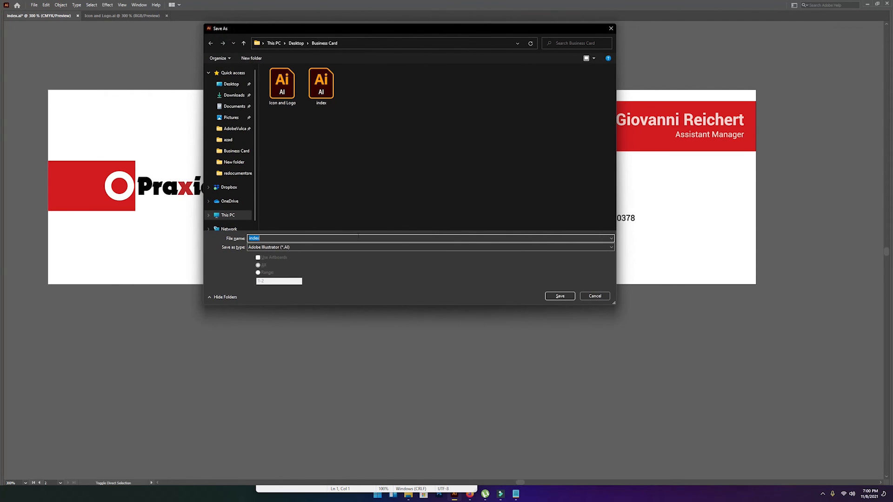
pyautogui.click(356, 248)
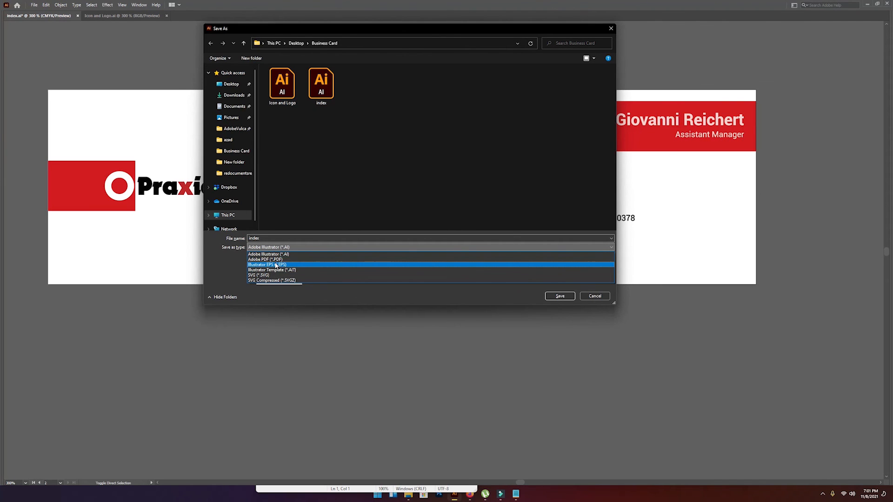
pyautogui.click(276, 265)
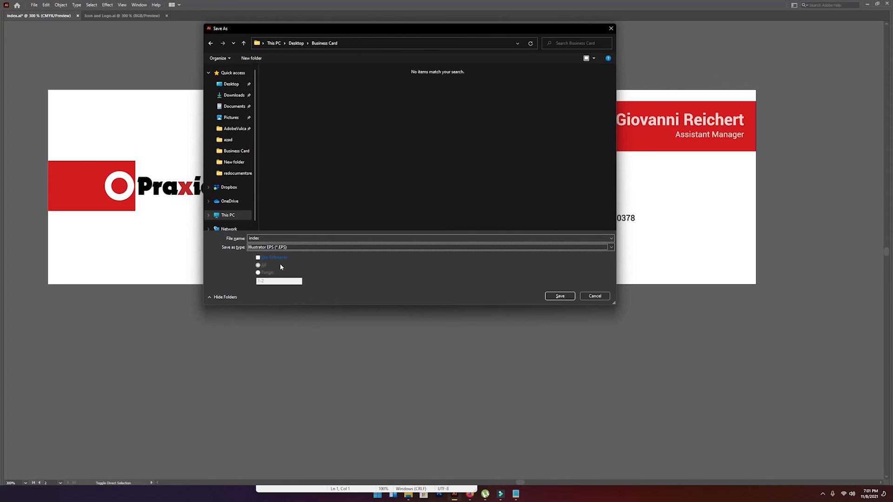
pyautogui.click(561, 297)
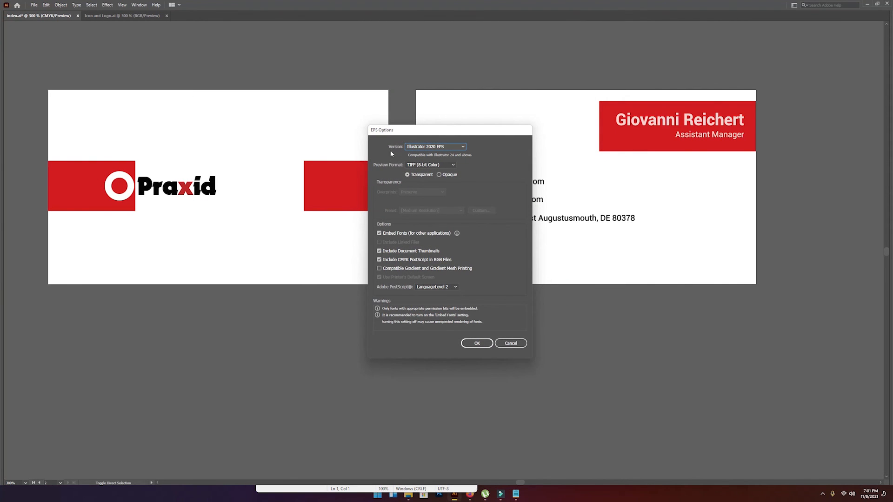
# - Set the EPS version to Illustrator 10 EPS and accept saving in the older format
pyautogui.click(439, 148)
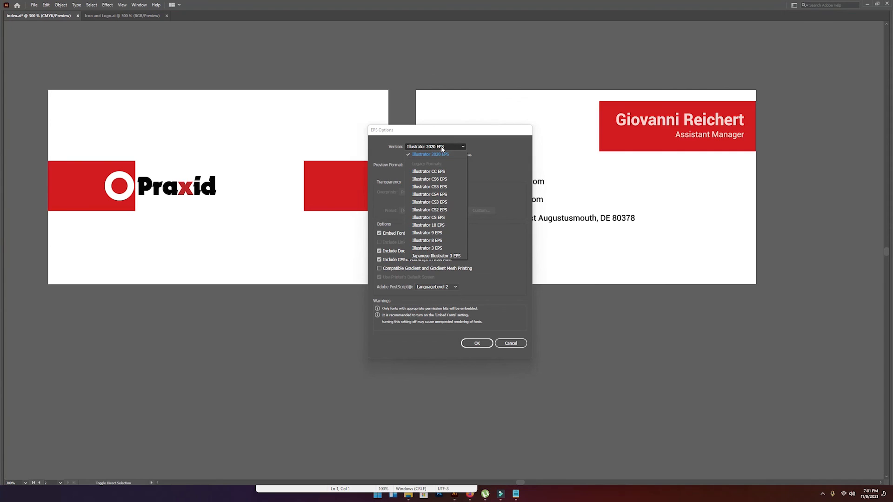
pyautogui.click(447, 225)
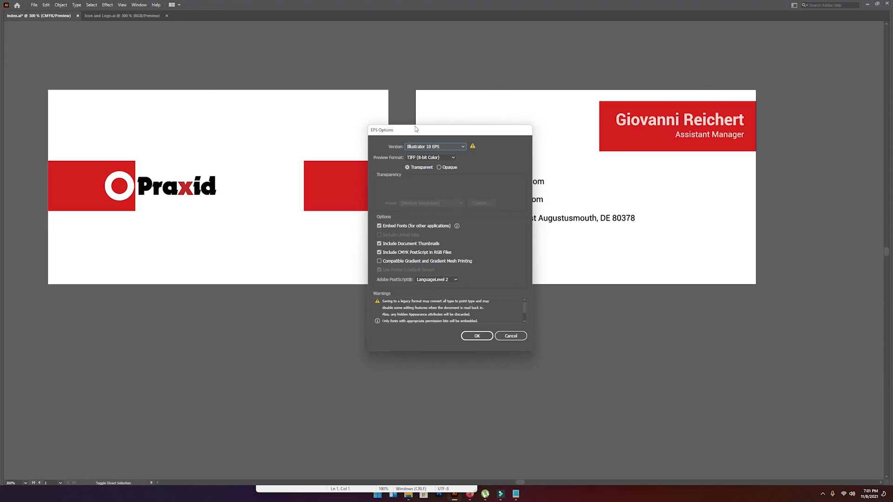
pyautogui.click(479, 336)
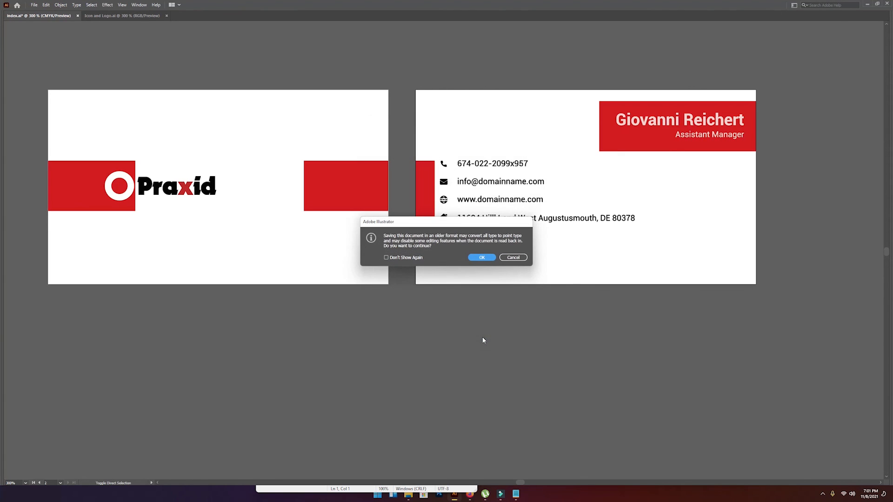
pyautogui.click(478, 259)
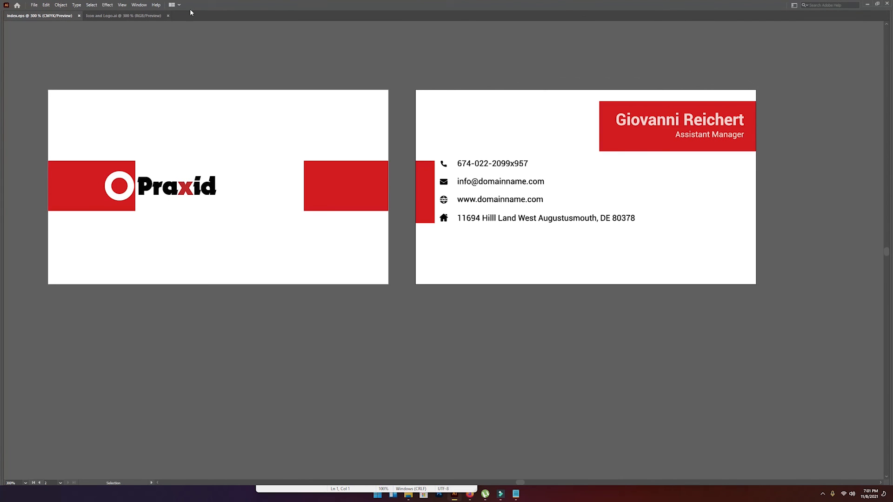
# - Switch to the desktop, check the index EPS file in the Business Card folder, and close the folder
pyautogui.click(867, 4)
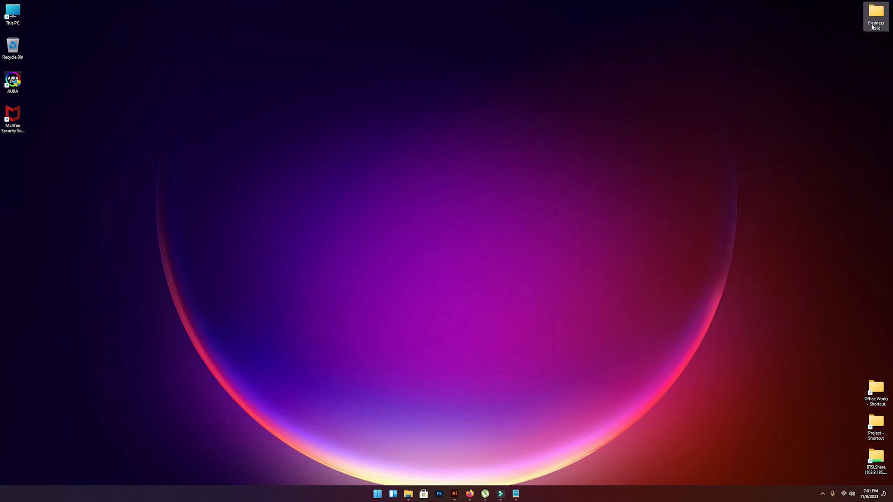
pyautogui.doubleClick(876, 14)
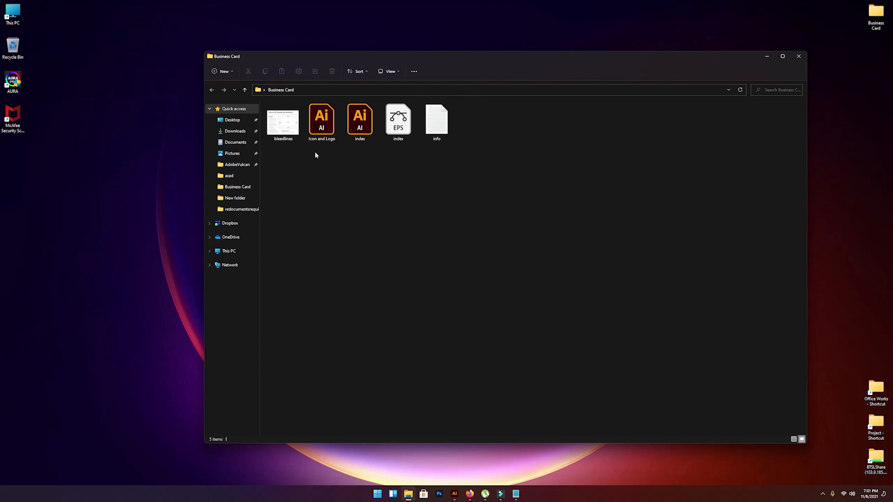
pyautogui.click(405, 120)
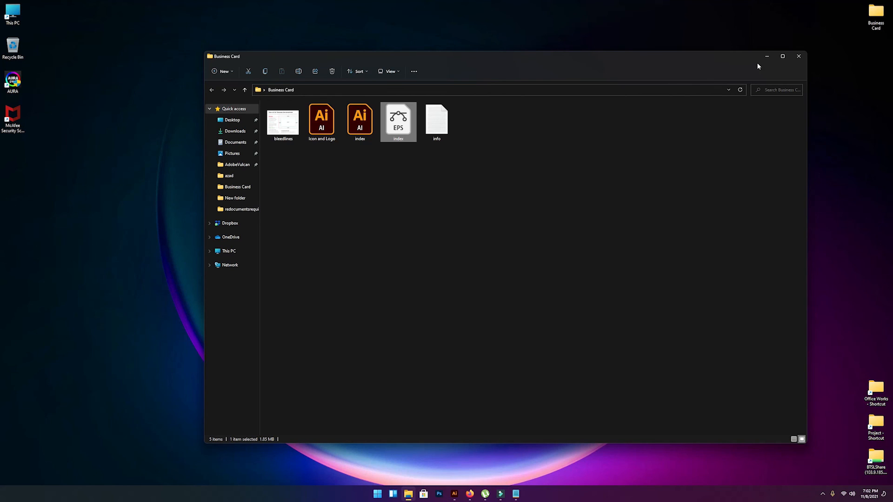
pyautogui.click(800, 56)
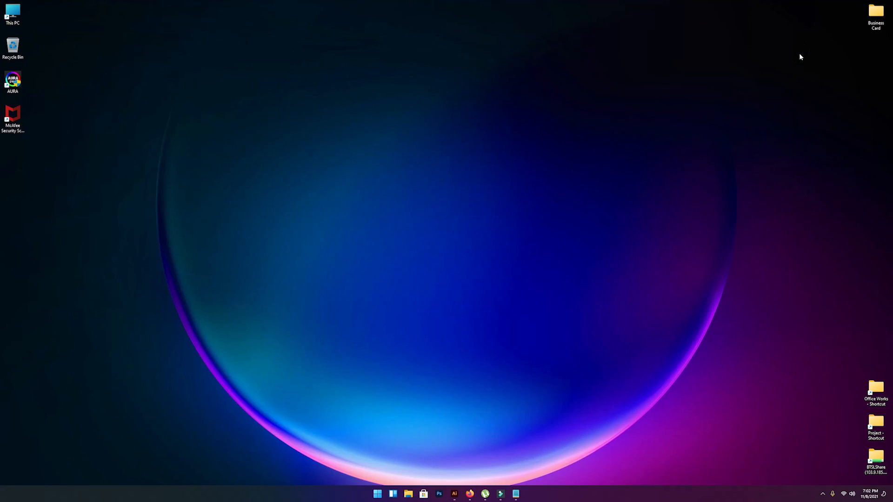